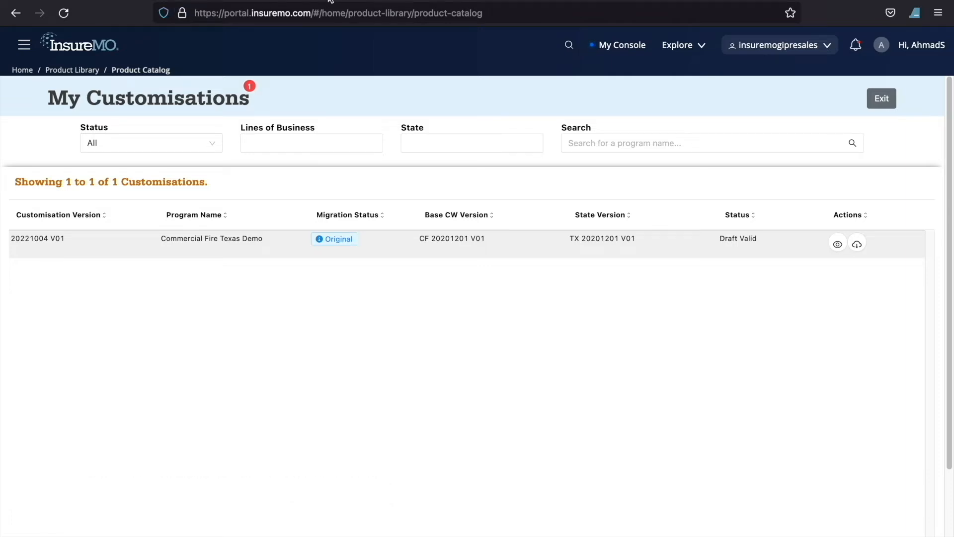
Step: Open the Commercial Fire Texas Demo customisation for editing and inspect the Location form page data under CommercialProperty
{"action": "key", "text": "ctrl+Tab"}
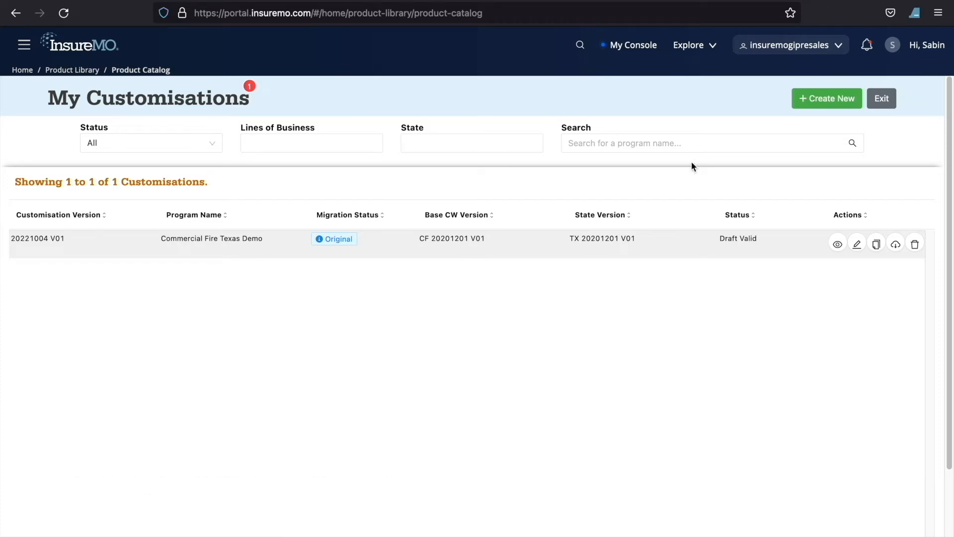
{"action": "left_click", "coordinate": [857, 244]}
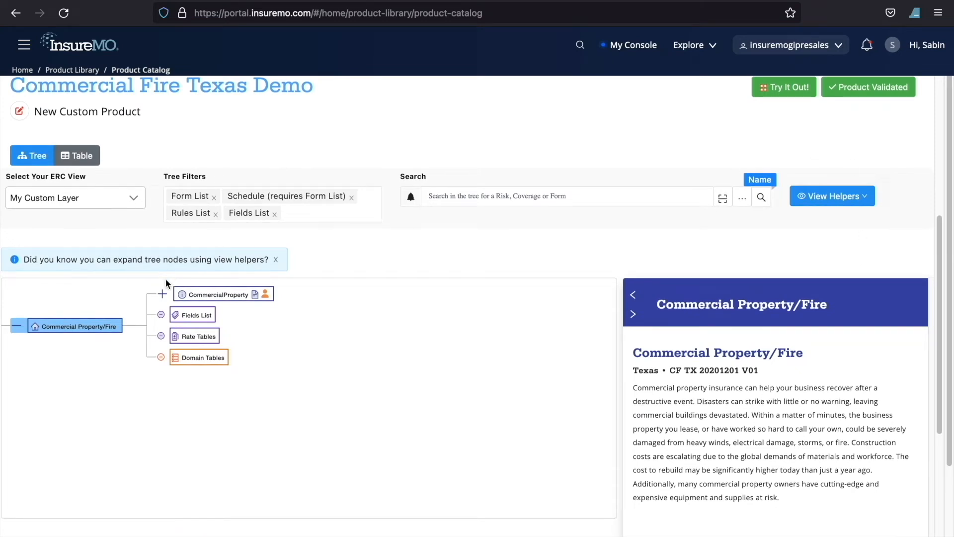
{"action": "left_click", "coordinate": [162, 296]}
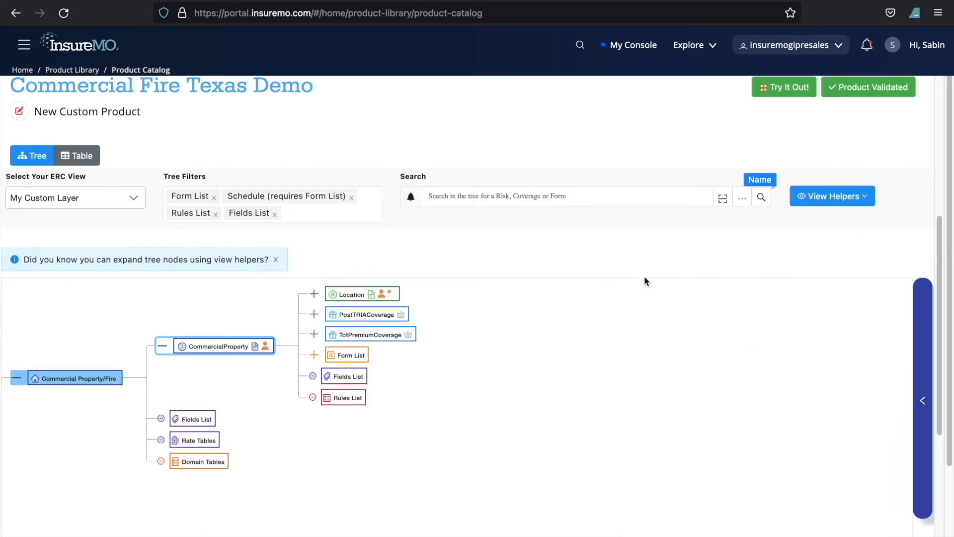
{"action": "left_click", "coordinate": [354, 296]}
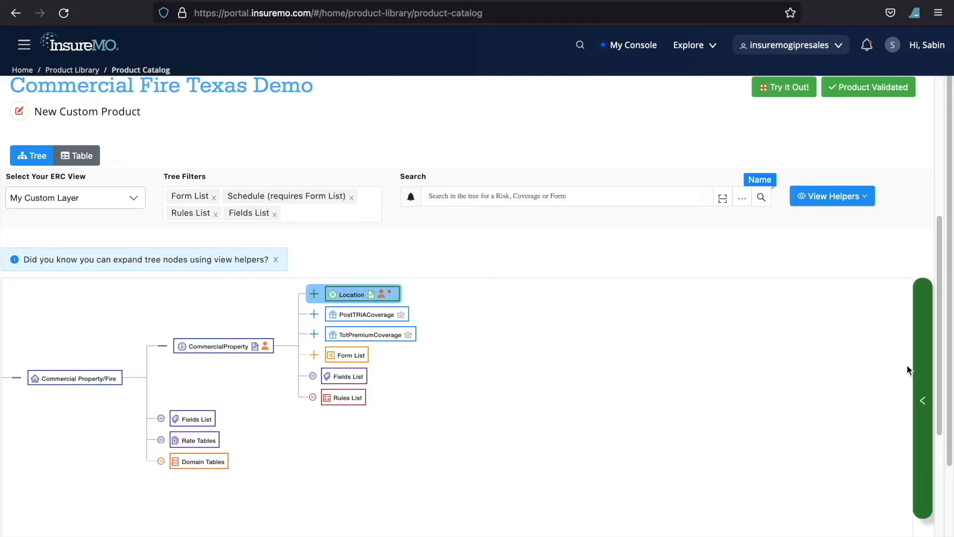
{"action": "scroll", "coordinate": [442, 318], "scroll_direction": "down", "scroll_amount": 3}
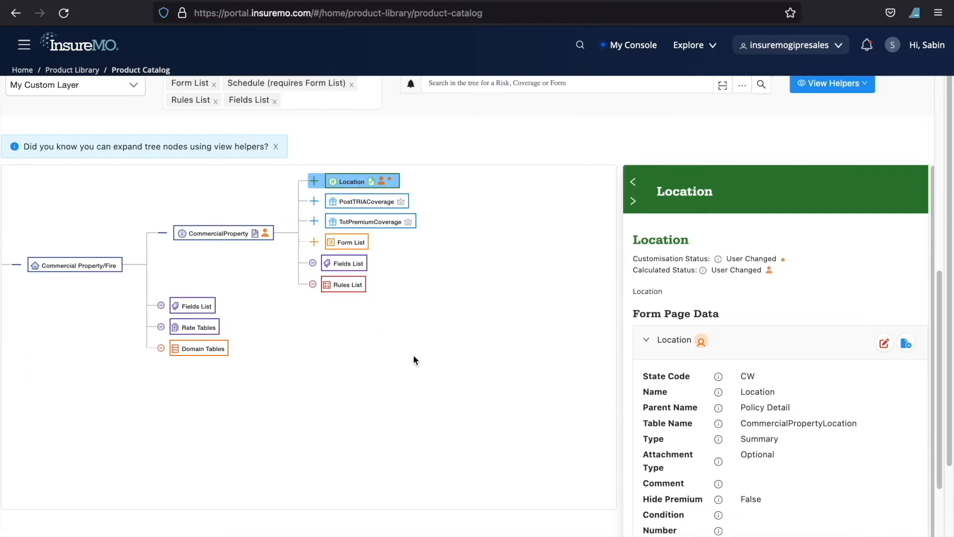
{"action": "scroll", "coordinate": [755, 499], "scroll_direction": "down", "scroll_amount": 3}
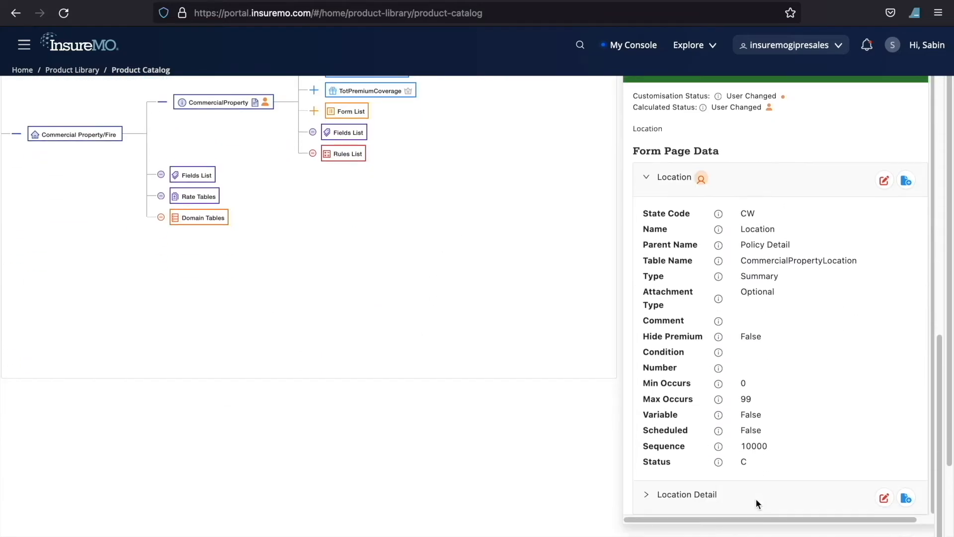
{"action": "left_click", "coordinate": [702, 180]}
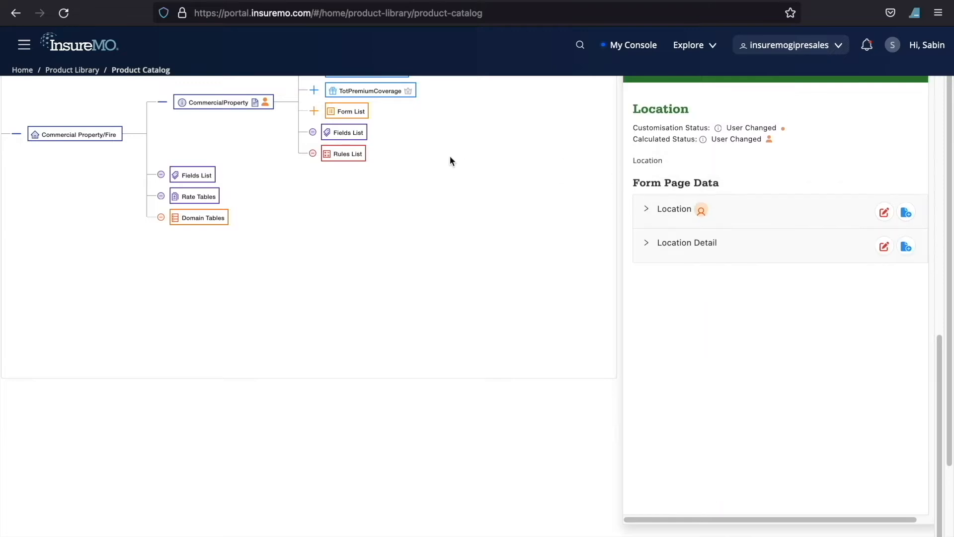
Step: Submit the Commercial Fire Texas Demo customisation for review
{"action": "scroll", "coordinate": [449, 156], "scroll_direction": "up", "scroll_amount": 12}
{"action": "scroll", "coordinate": [640, 338], "scroll_direction": "down", "scroll_amount": 1}
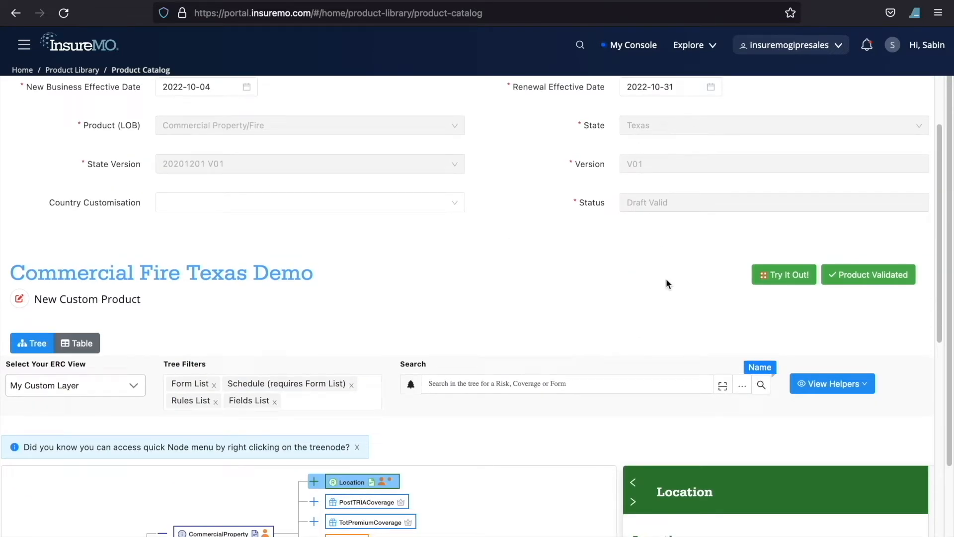
{"action": "scroll", "coordinate": [572, 268], "scroll_direction": "up", "scroll_amount": 2}
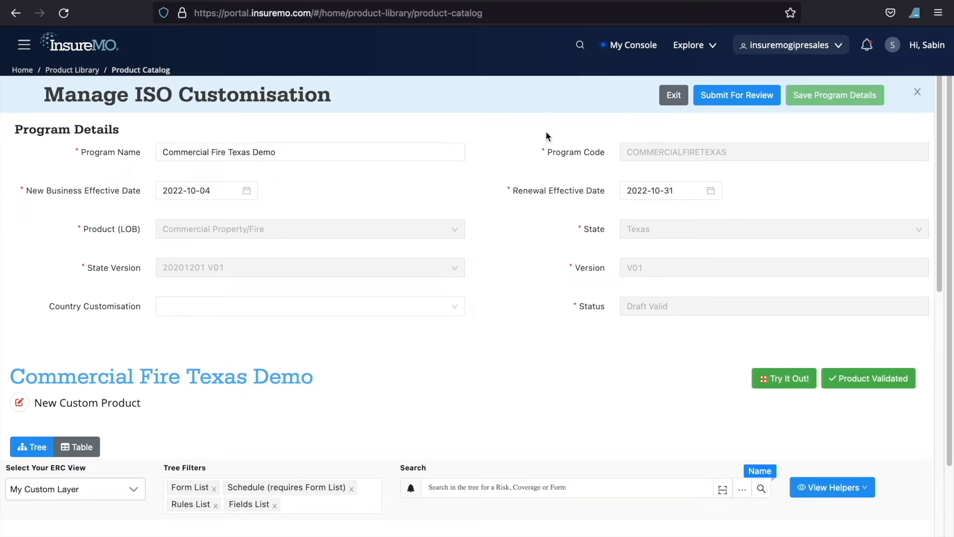
{"action": "left_click", "coordinate": [740, 99]}
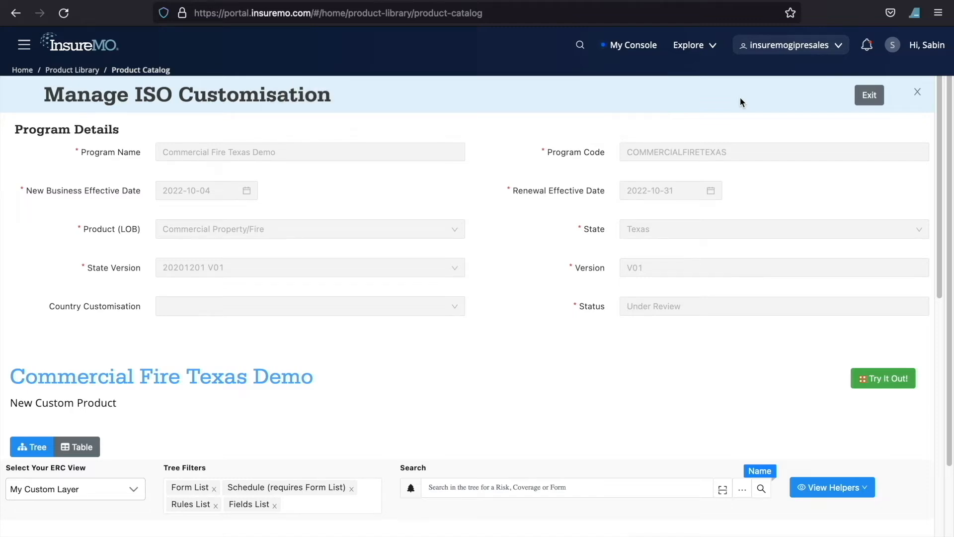
Step: Check the Location form page data in the submitted customisation, then exit it
{"action": "scroll", "coordinate": [538, 343], "scroll_direction": "down", "scroll_amount": 7}
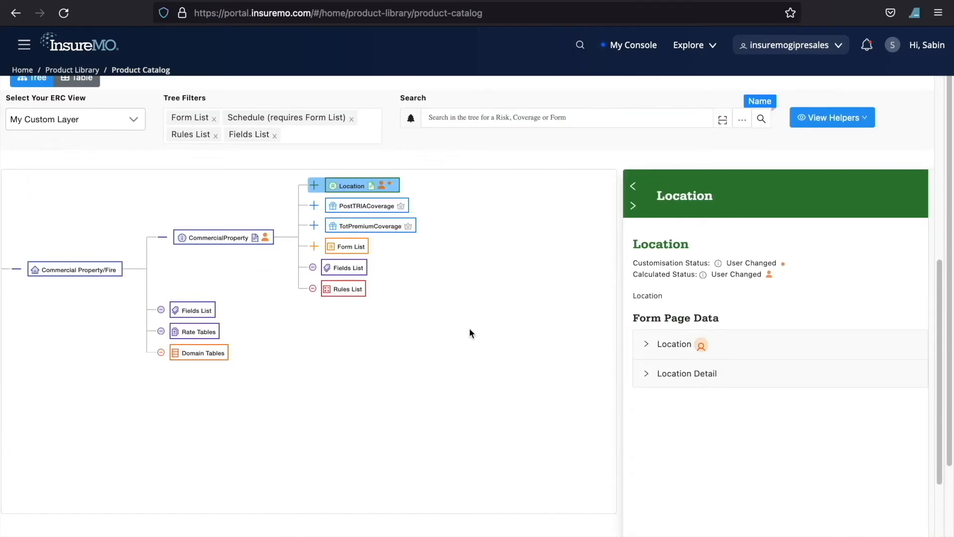
{"action": "left_click", "coordinate": [677, 349]}
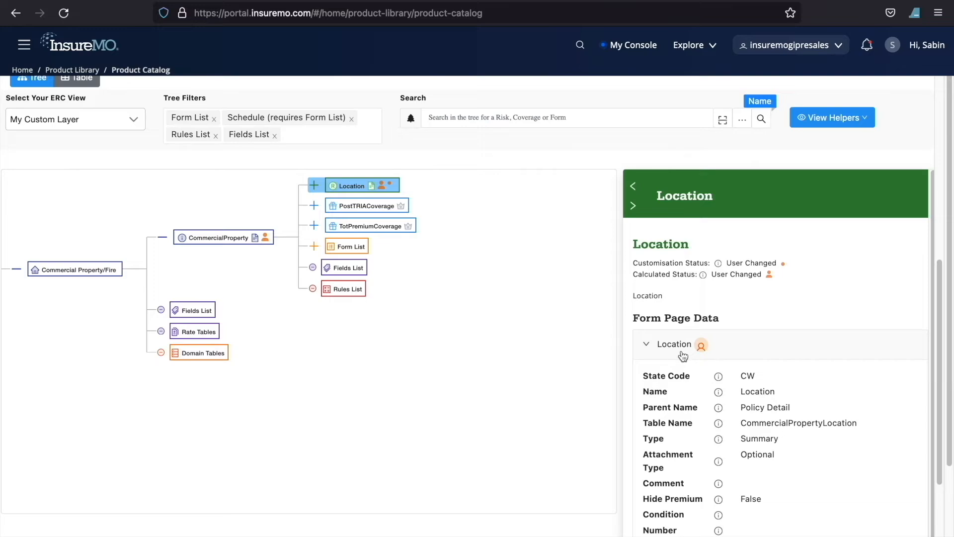
{"action": "left_click", "coordinate": [675, 339]}
{"action": "scroll", "coordinate": [663, 174], "scroll_direction": "up", "scroll_amount": 7}
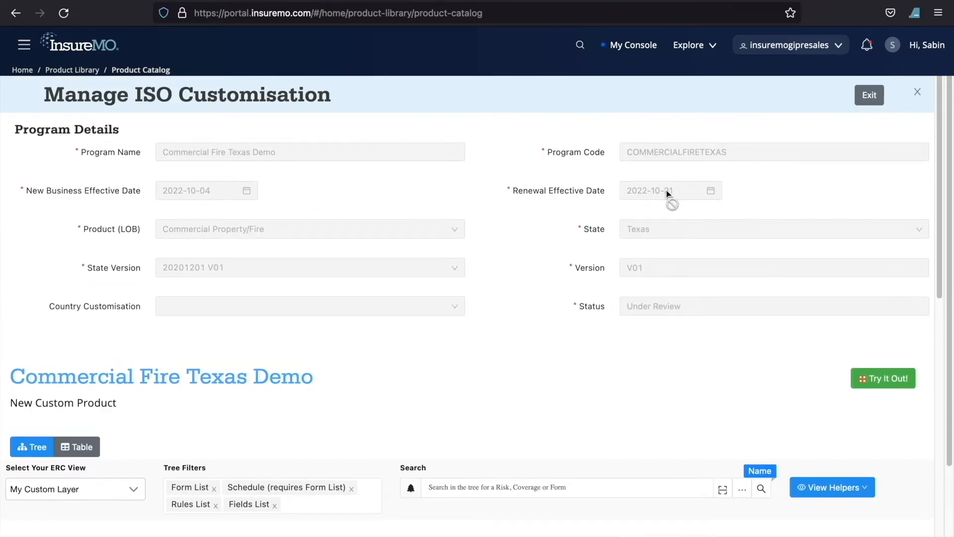
{"action": "left_click", "coordinate": [864, 99]}
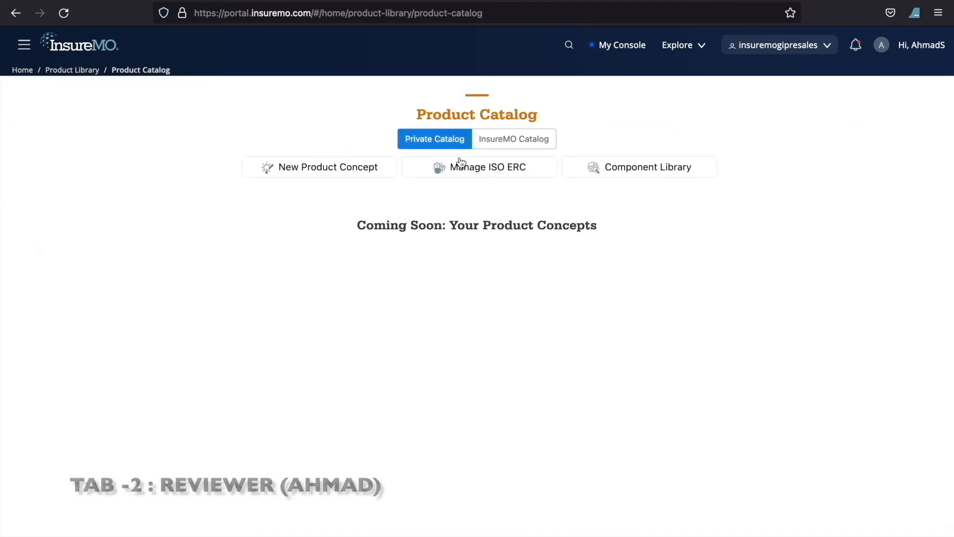
Step: In the reviewer's account, open Commercial Fire Texas Demo for review from the ISO ERC customisations and try to reject it
{"action": "left_click", "coordinate": [467, 171]}
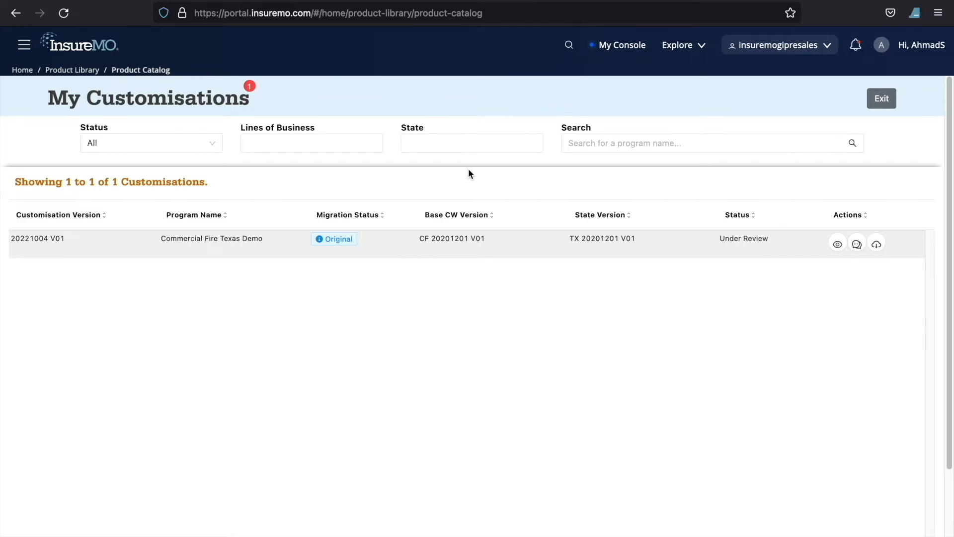
{"action": "left_click", "coordinate": [856, 244]}
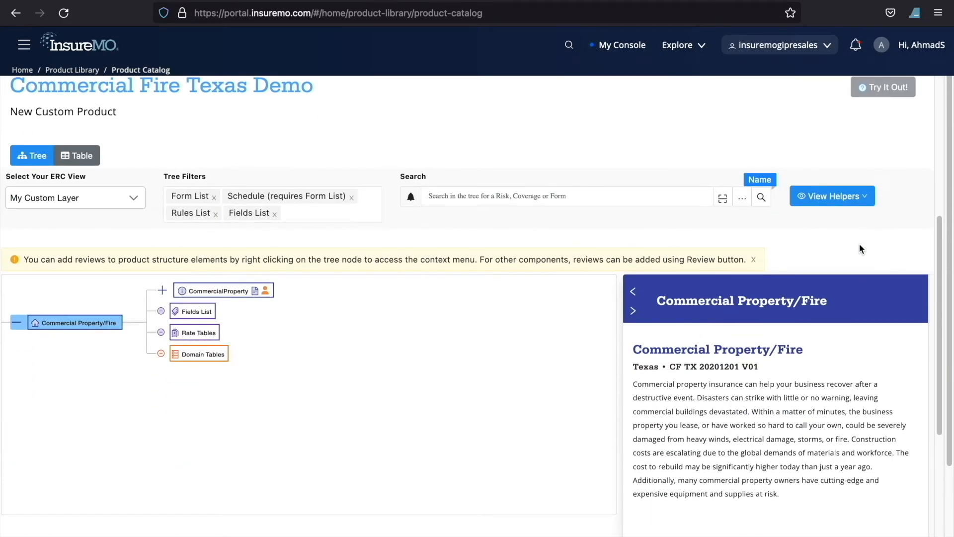
{"action": "scroll", "coordinate": [765, 249], "scroll_direction": "up", "scroll_amount": 6}
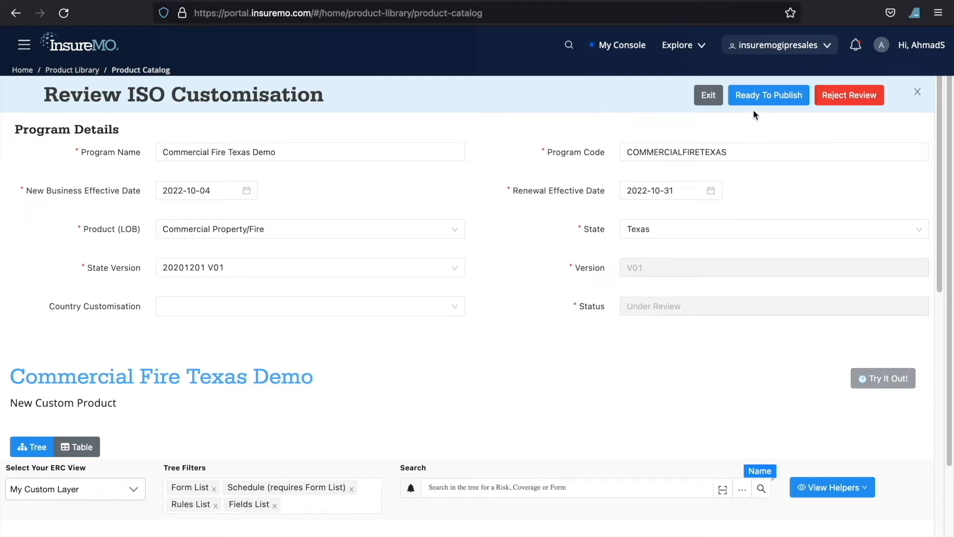
{"action": "left_click", "coordinate": [850, 98]}
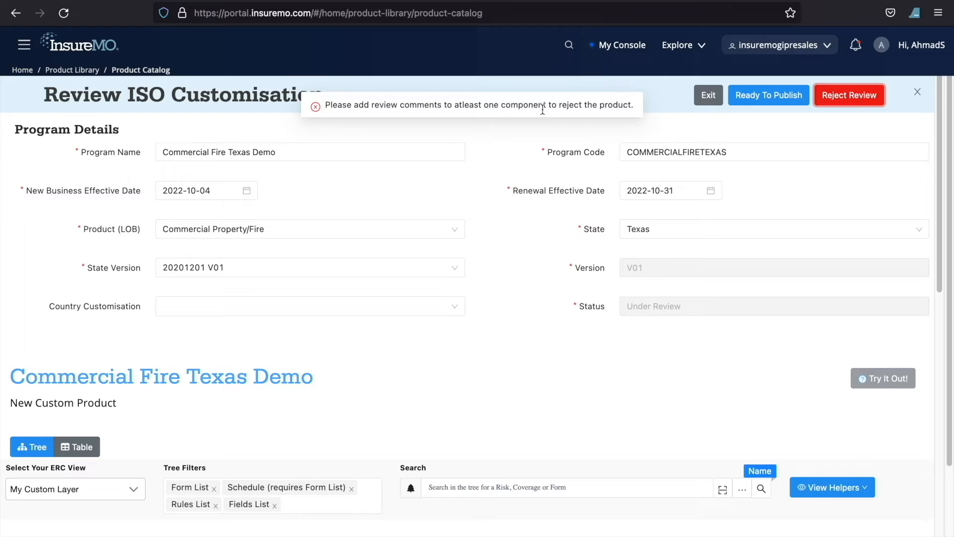
Step: Locate the Location node under CommercialProperty and start a review of its Location form page
{"action": "scroll", "coordinate": [515, 354], "scroll_direction": "down", "scroll_amount": 9}
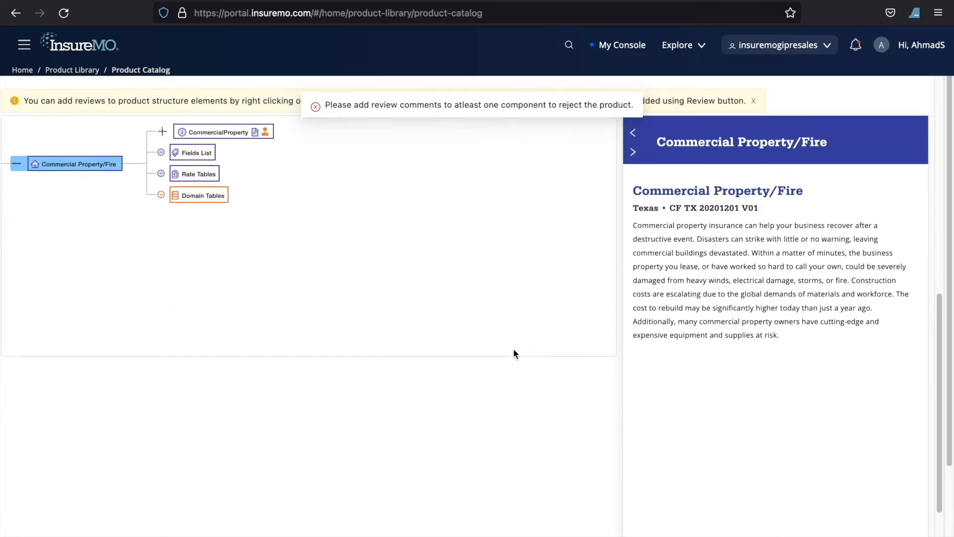
{"action": "scroll", "coordinate": [387, 313], "scroll_direction": "up", "scroll_amount": 4}
{"action": "left_click", "coordinate": [163, 303]}
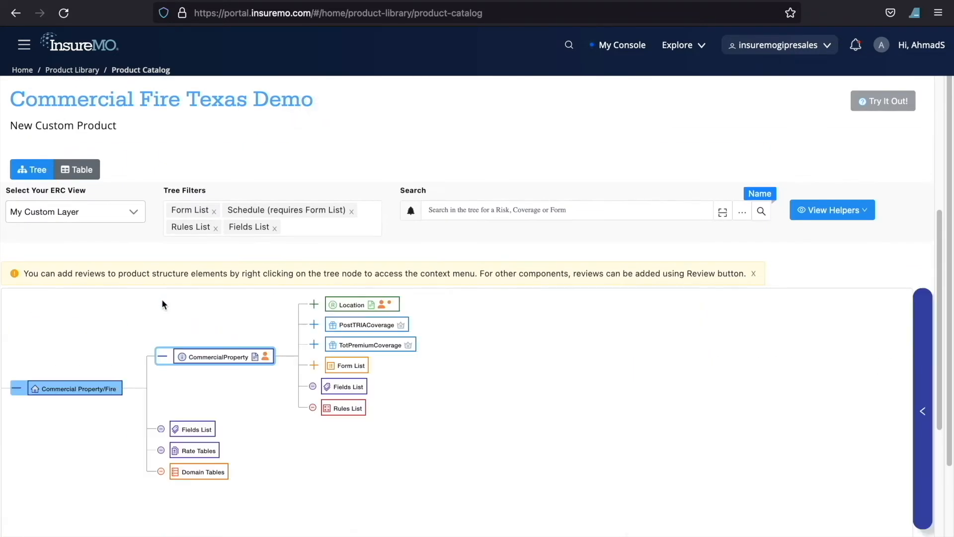
{"action": "left_click", "coordinate": [338, 308]}
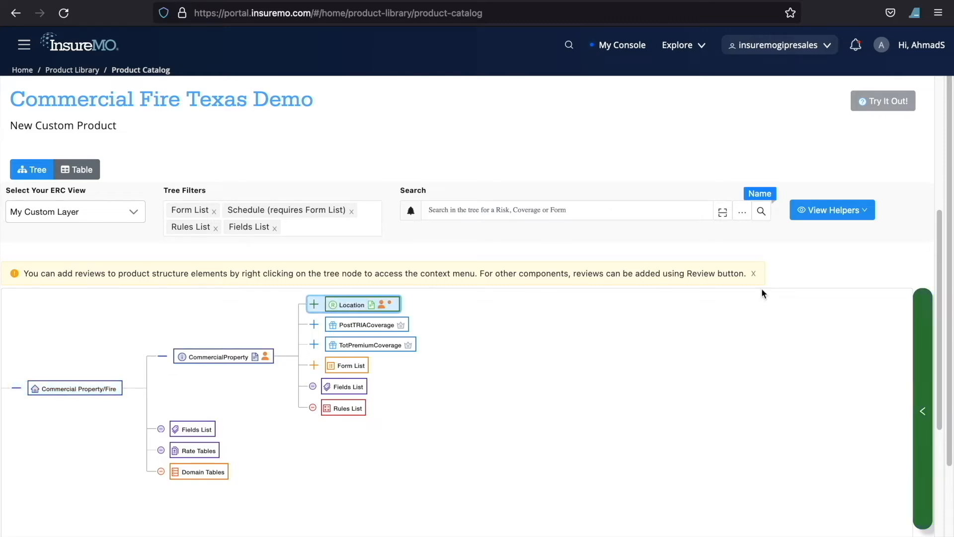
{"action": "left_click", "coordinate": [917, 348]}
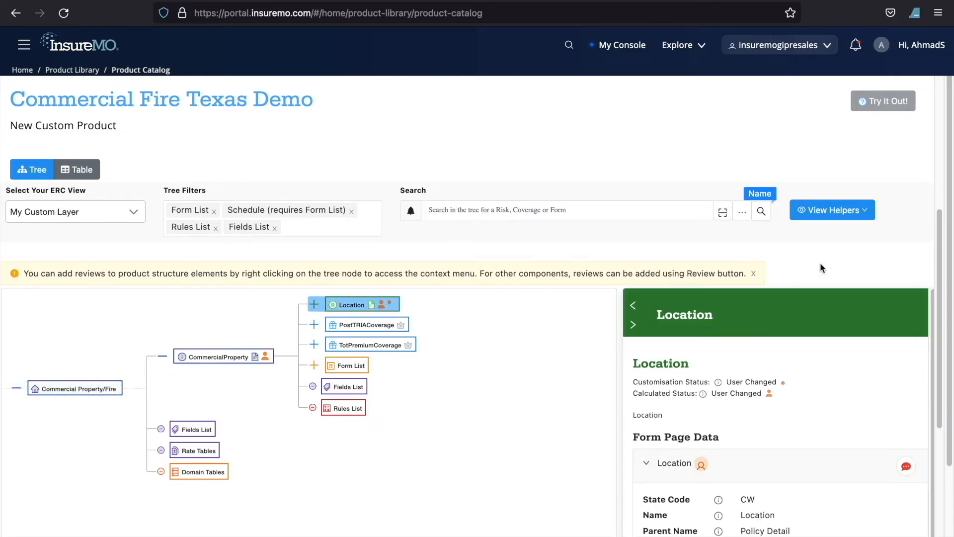
{"action": "scroll", "coordinate": [851, 261], "scroll_direction": "down", "scroll_amount": 2}
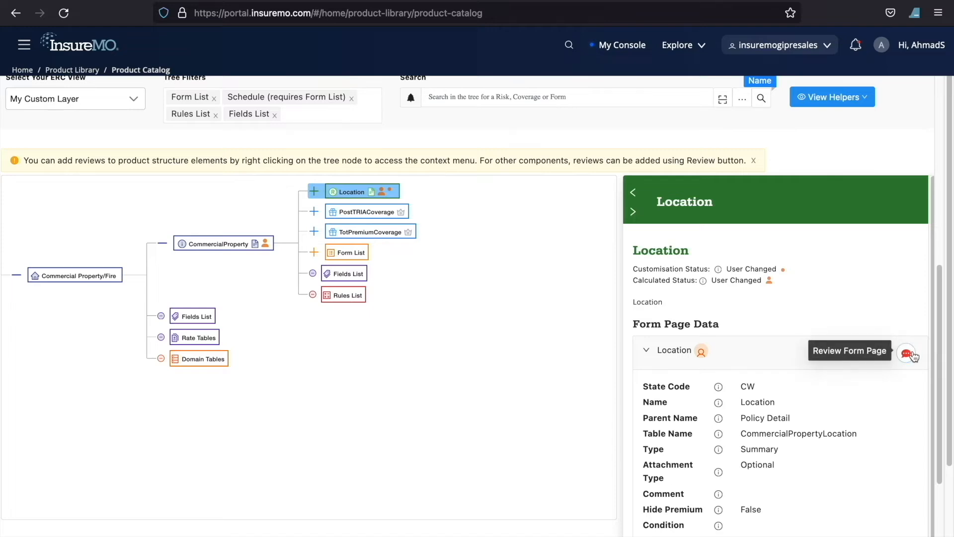
{"action": "left_click", "coordinate": [913, 356]}
{"action": "left_click", "coordinate": [692, 461]}
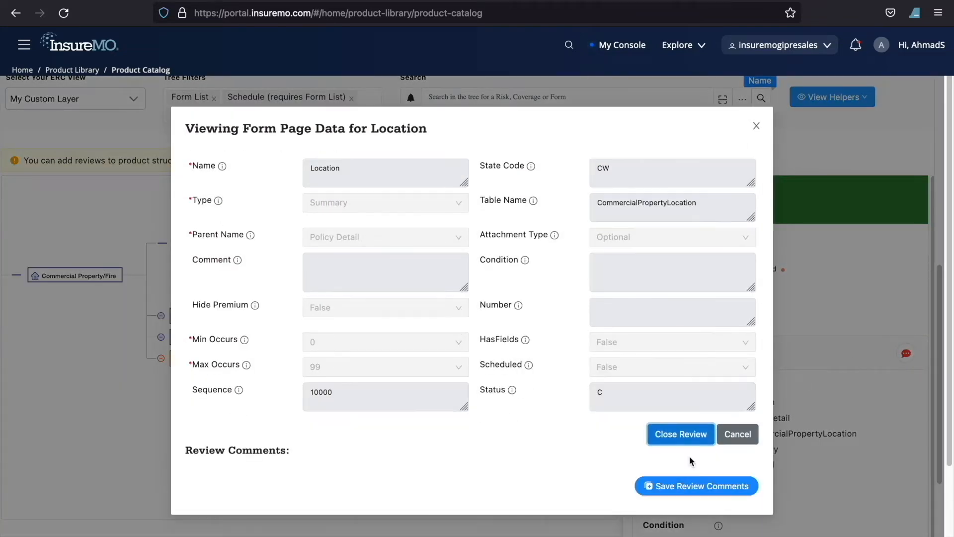
Step: Save the review comment "please change attachment type to mandatory" on the Location form page and close its review
{"action": "scroll", "coordinate": [330, 358], "scroll_direction": "down", "scroll_amount": 5}
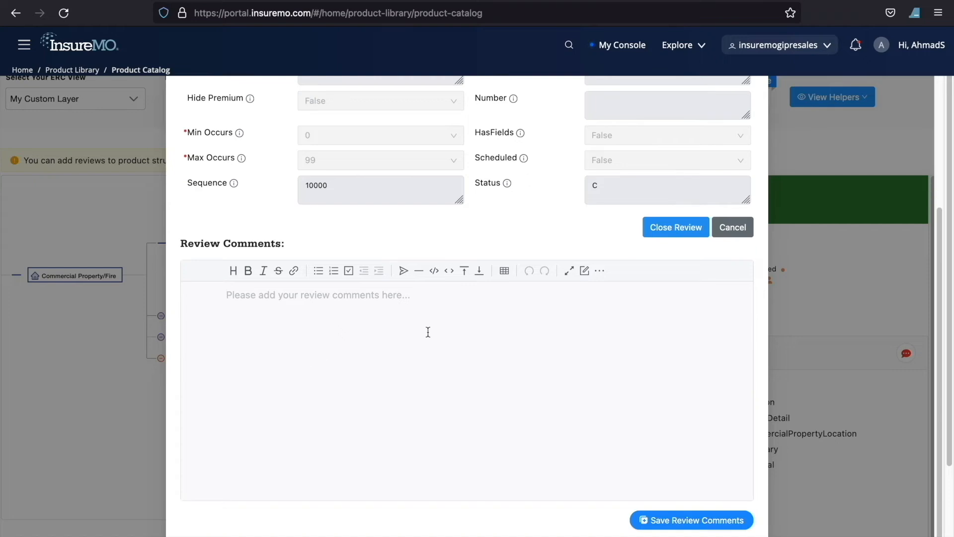
{"action": "left_click", "coordinate": [428, 331]}
{"action": "scroll", "coordinate": [492, 223], "scroll_direction": "up", "scroll_amount": 4}
{"action": "type", "text": "please"}
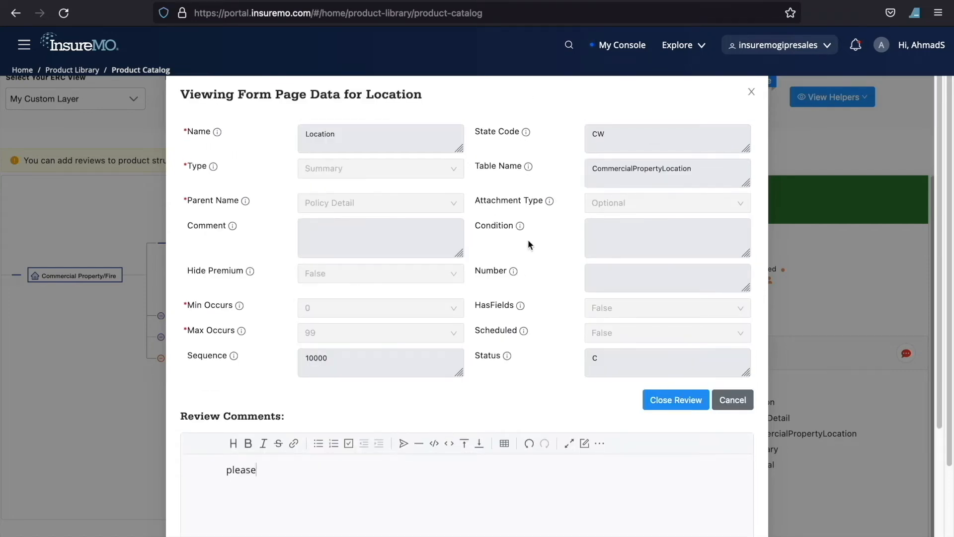
{"action": "type", "text": " change attachme"}
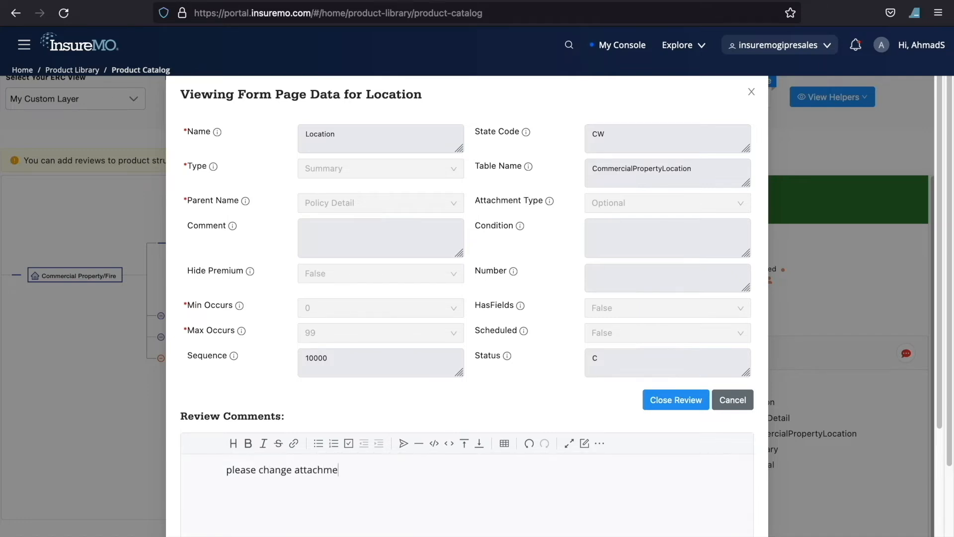
{"action": "type", "text": "nt type to mandatory"}
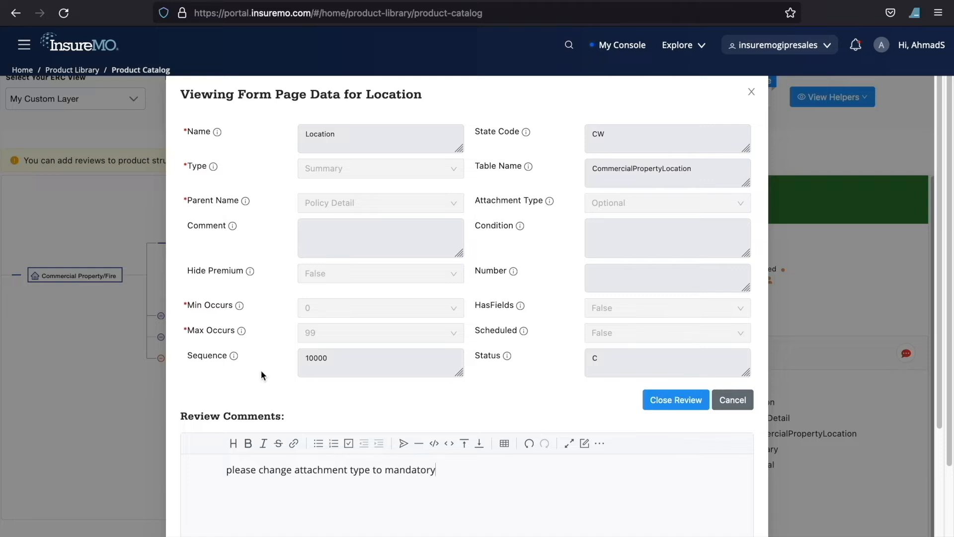
{"action": "scroll", "coordinate": [262, 373], "scroll_direction": "down", "scroll_amount": 3}
{"action": "left_click", "coordinate": [689, 521]}
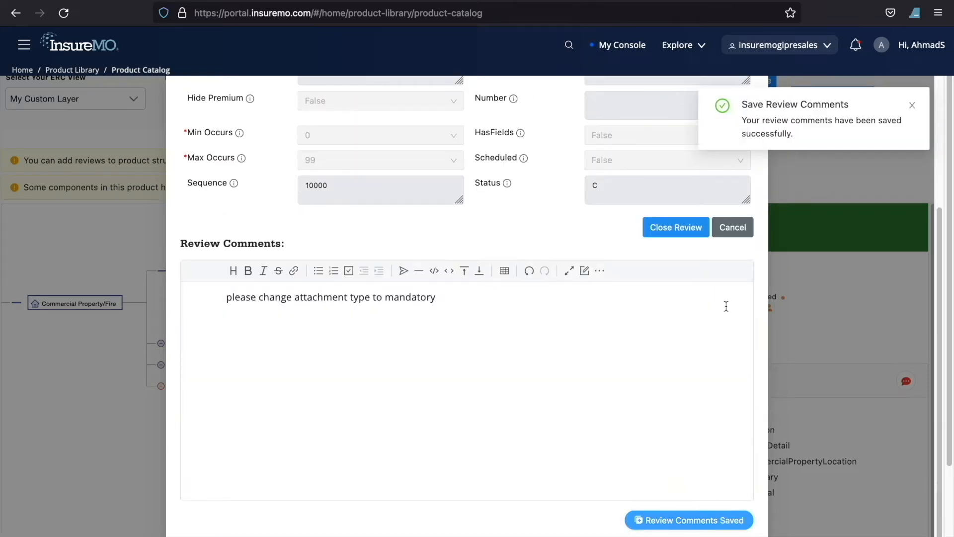
{"action": "scroll", "coordinate": [726, 305], "scroll_direction": "up", "scroll_amount": 3}
{"action": "left_click", "coordinate": [728, 400]}
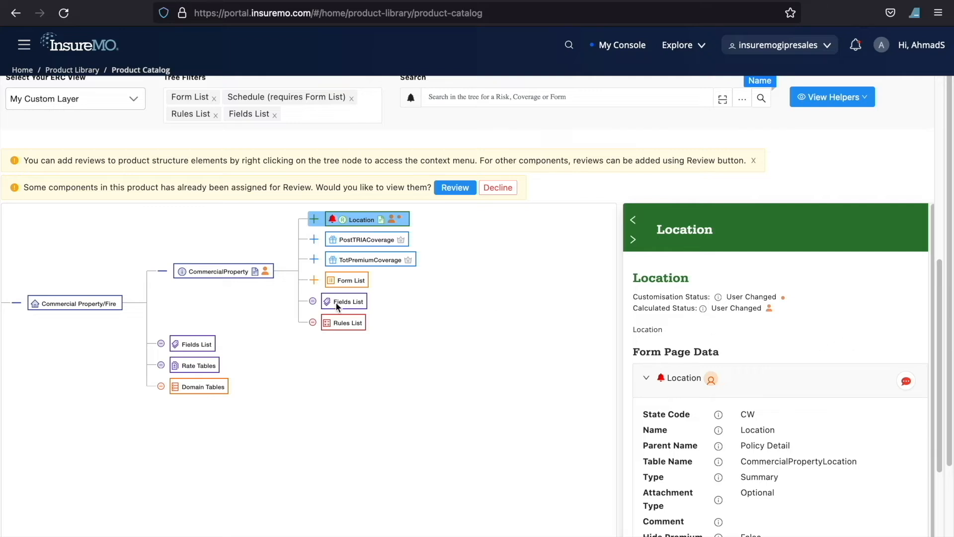
Step: Review the PostTRIACoverage node under CommercialProperty and save the review comment "add comments" on it
{"action": "left_click", "coordinate": [385, 244]}
{"action": "right_click", "coordinate": [386, 242]}
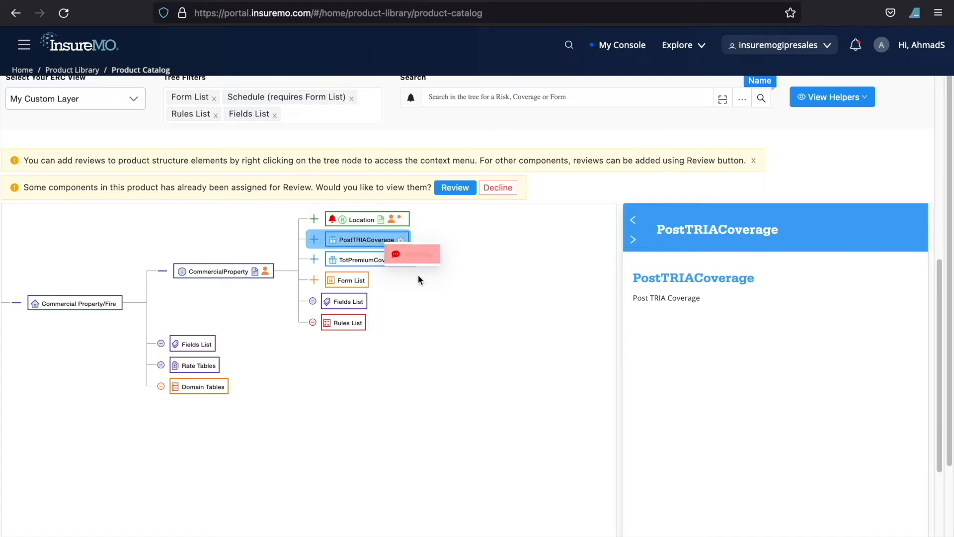
{"action": "left_click", "coordinate": [344, 239]}
{"action": "right_click", "coordinate": [344, 240]}
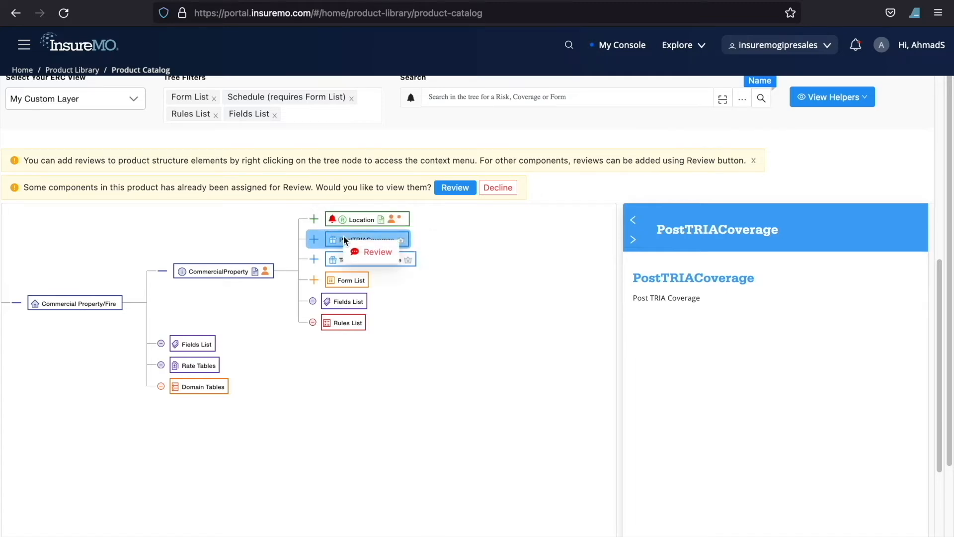
{"action": "left_click", "coordinate": [368, 255]}
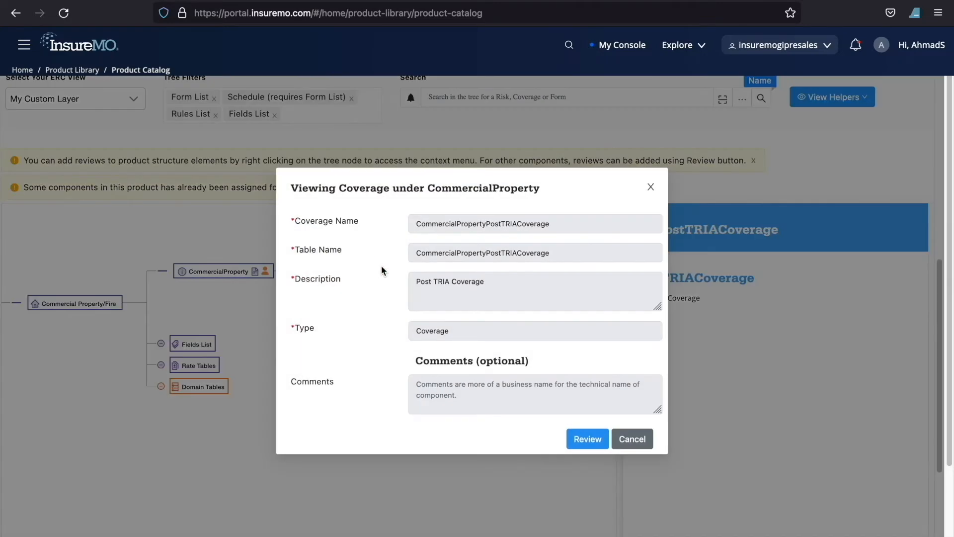
{"action": "left_click", "coordinate": [584, 438]}
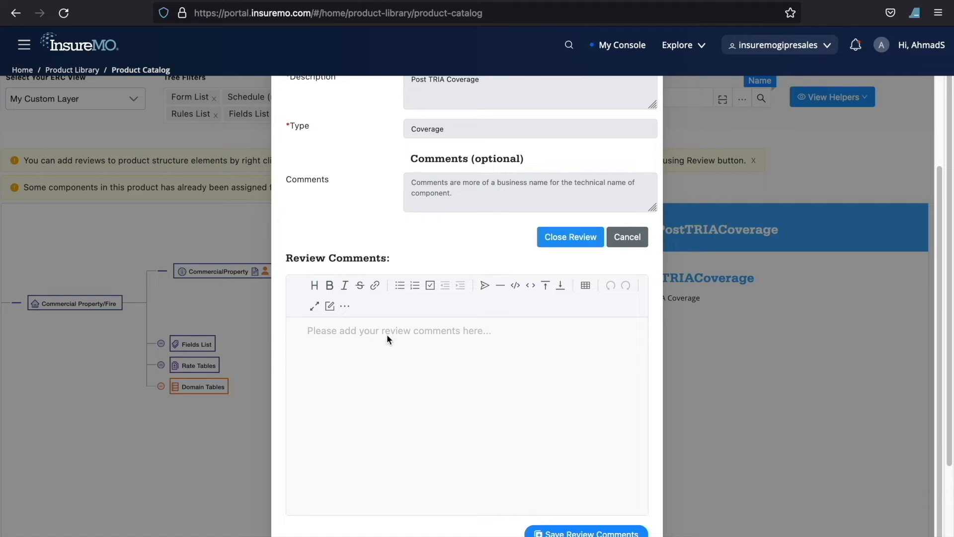
{"action": "type", "text": "add comments"}
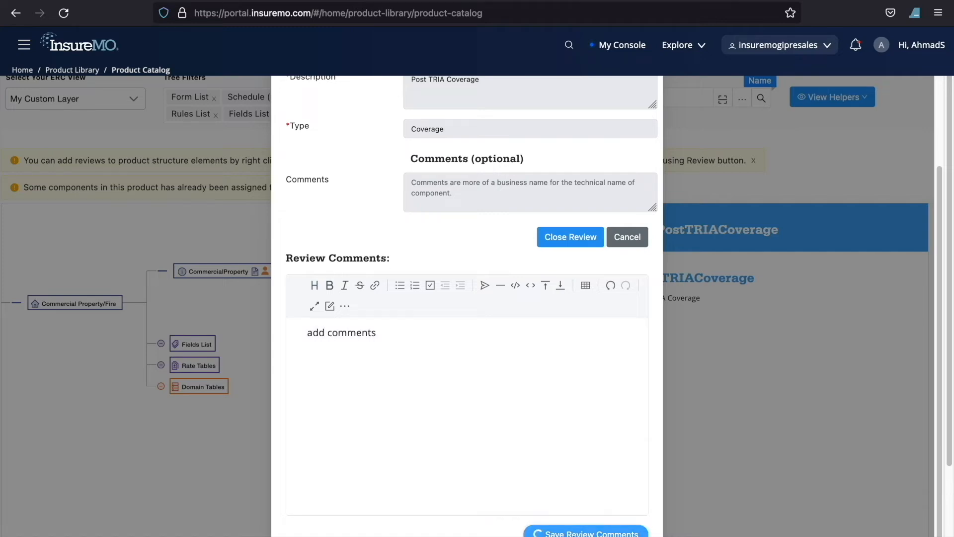
{"action": "left_click", "coordinate": [637, 241]}
Step: Reject the review of the Commercial Fire Texas Demo customisation
{"action": "scroll", "coordinate": [642, 288], "scroll_direction": "up", "scroll_amount": 3}
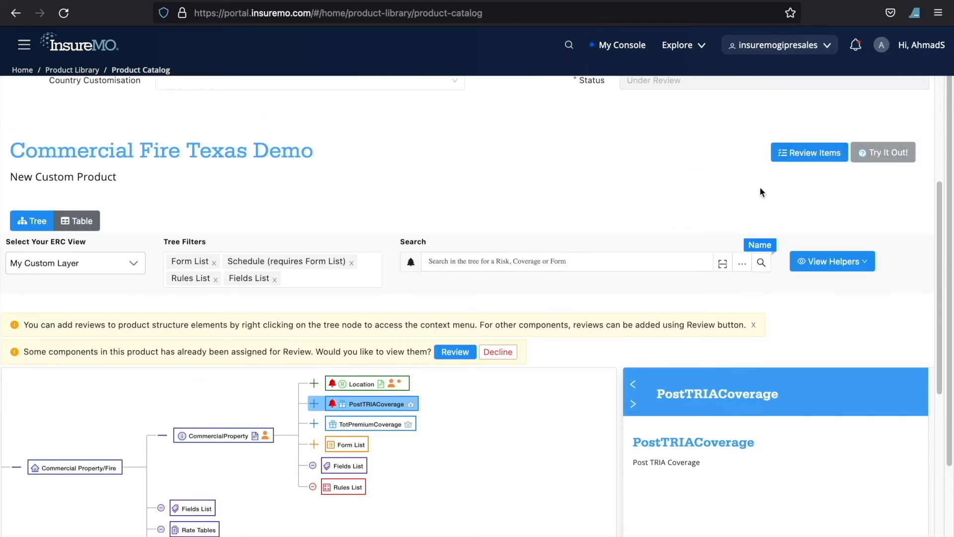
{"action": "scroll", "coordinate": [758, 192], "scroll_direction": "up", "scroll_amount": 5}
{"action": "left_click", "coordinate": [853, 102]}
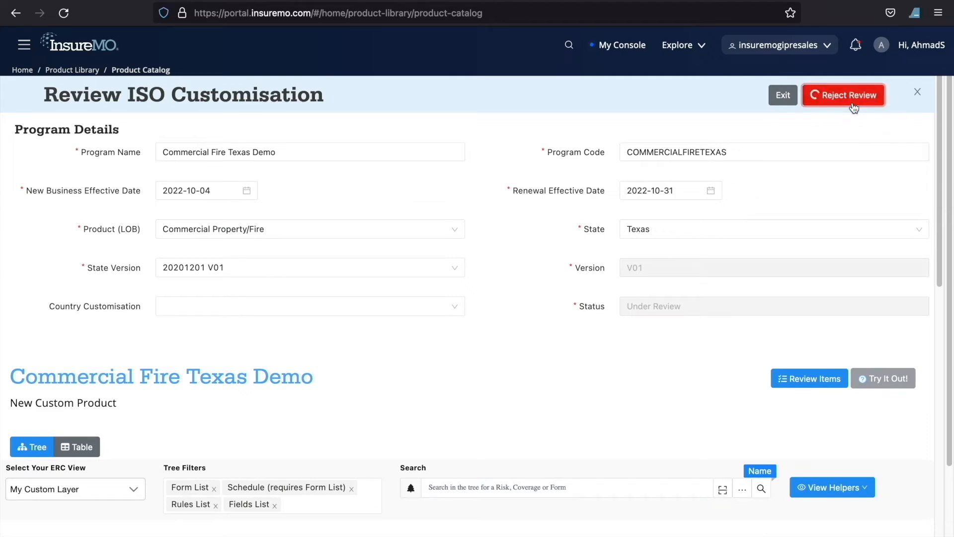
{"action": "left_click", "coordinate": [874, 99]}
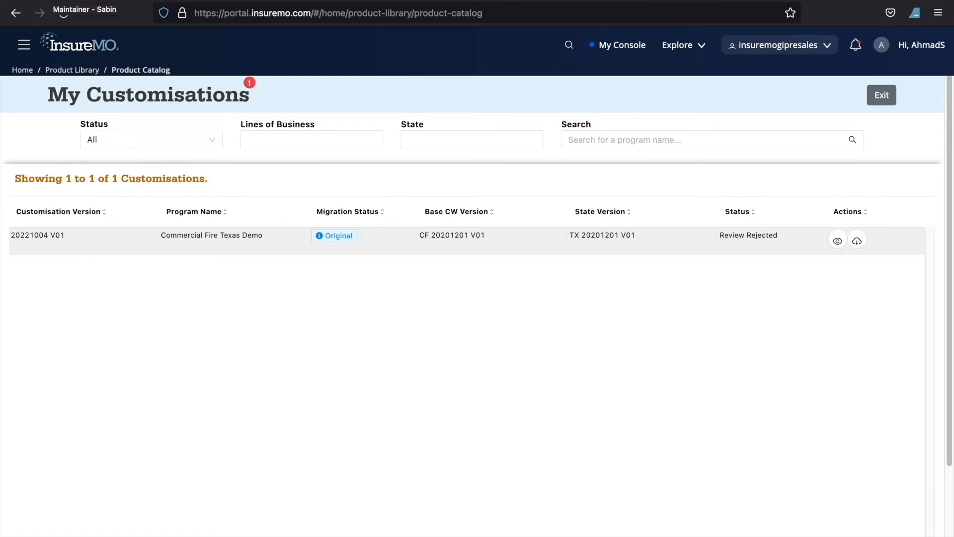
Step: In the maintainer's account, refresh My Customisations and open Commercial Fire Texas Demo for editing
{"action": "left_click", "coordinate": [62, 14]}
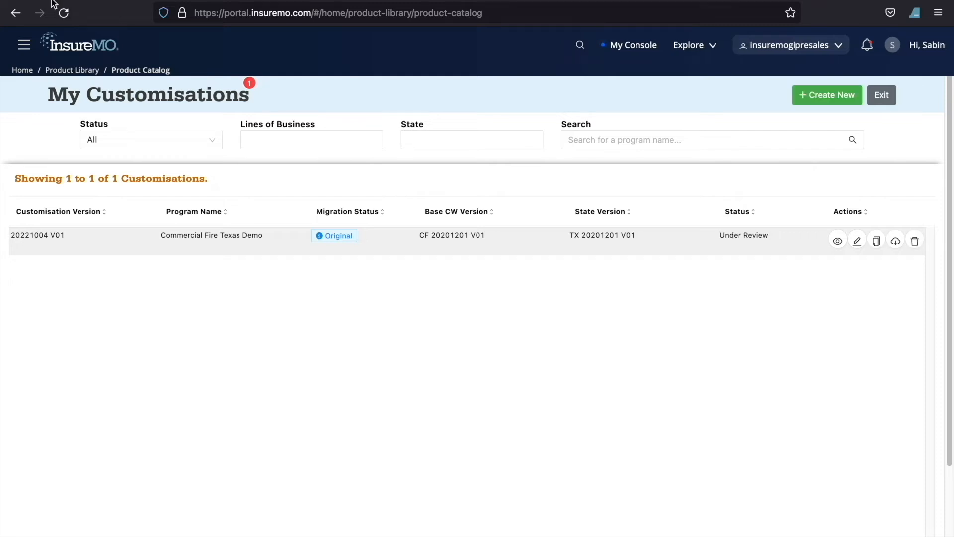
{"action": "left_click", "coordinate": [62, 13]}
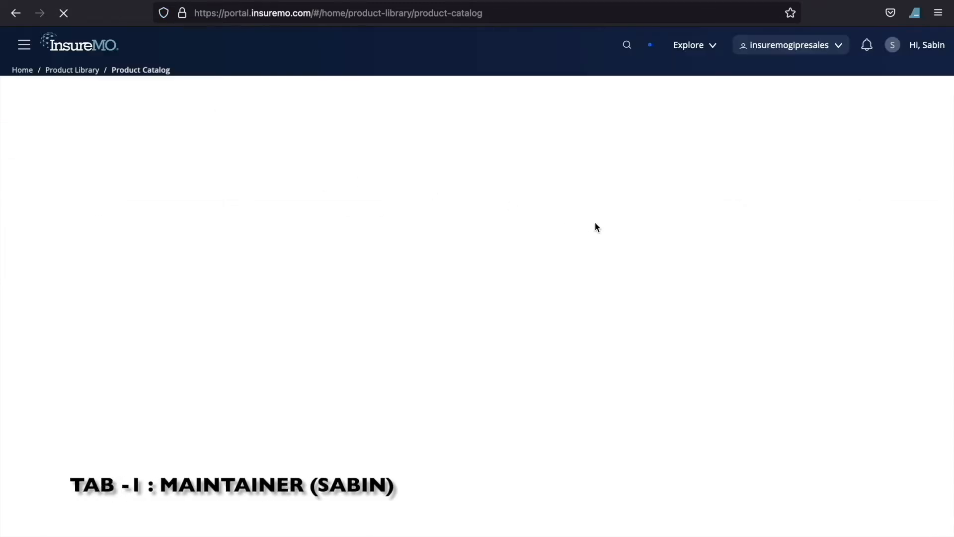
{"action": "left_click", "coordinate": [480, 170]}
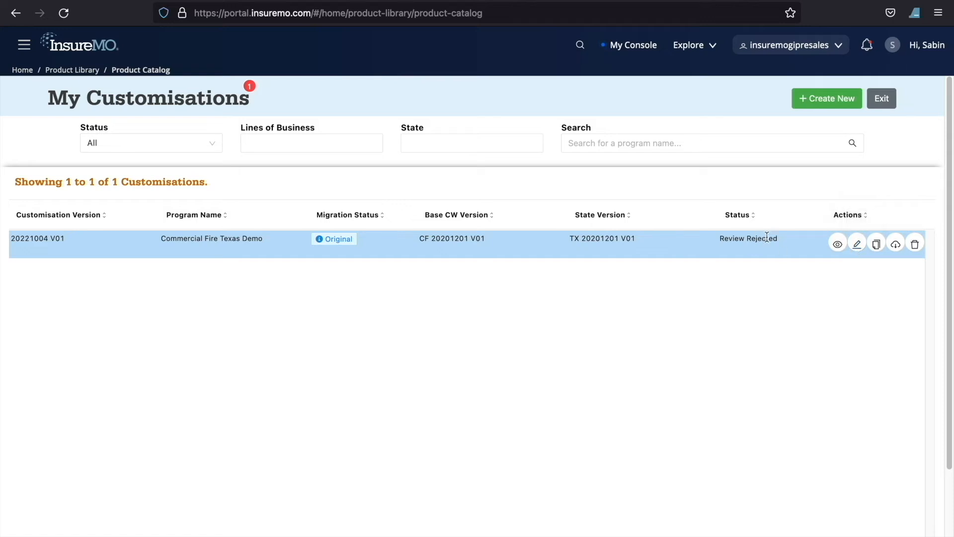
{"action": "left_click", "coordinate": [857, 244]}
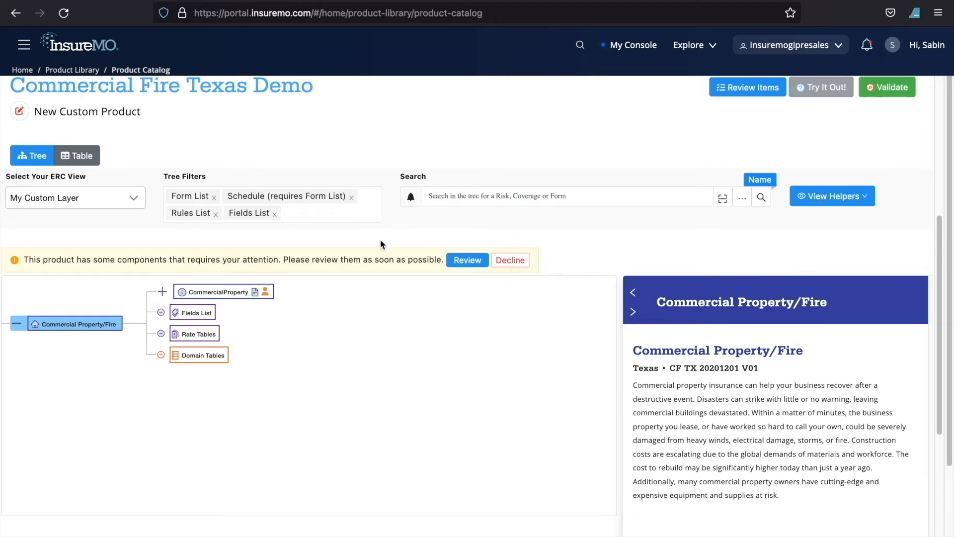
Step: Open the review rejected items of the product and show the reviewer's notes for the Location item
{"action": "scroll", "coordinate": [497, 241], "scroll_direction": "up", "scroll_amount": 5}
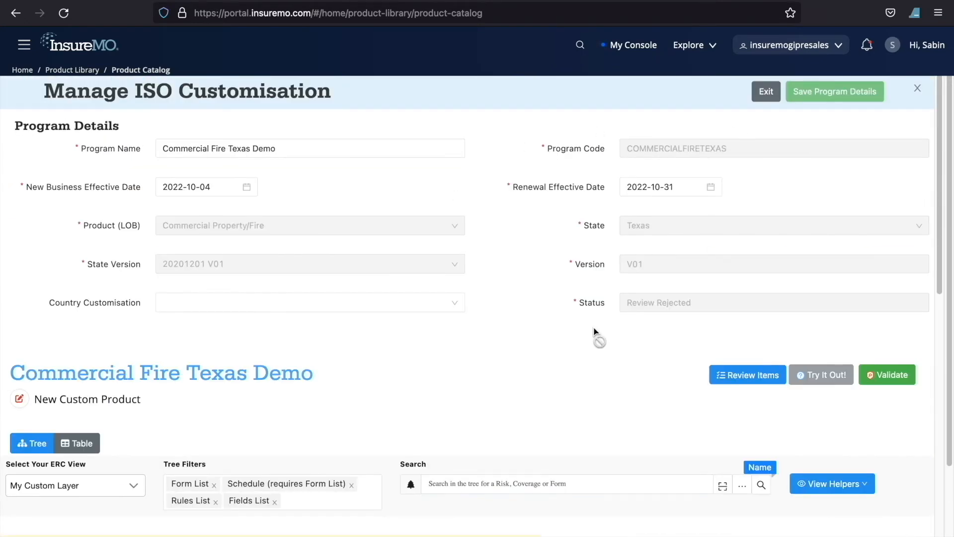
{"action": "scroll", "coordinate": [497, 388], "scroll_direction": "down", "scroll_amount": 5}
{"action": "left_click", "coordinate": [463, 231]}
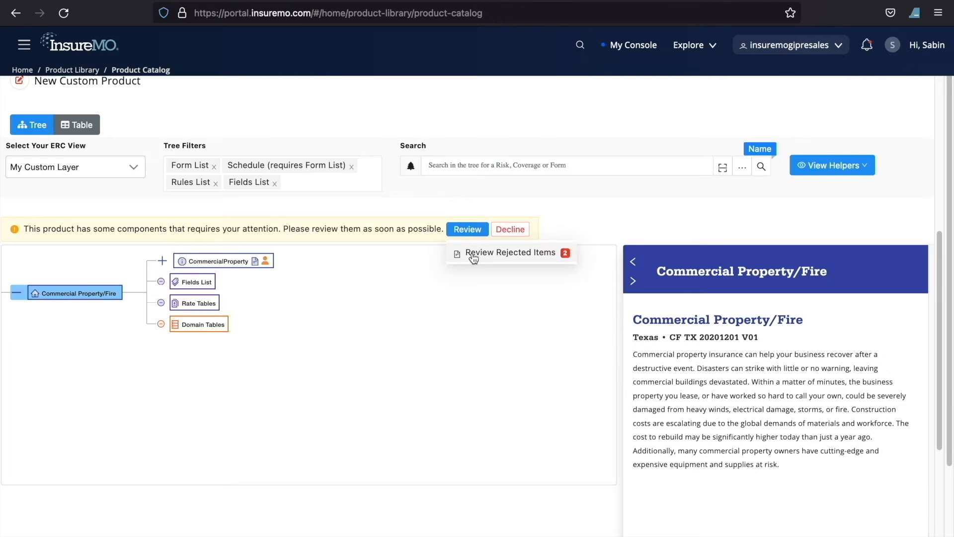
{"action": "left_click", "coordinate": [473, 255]}
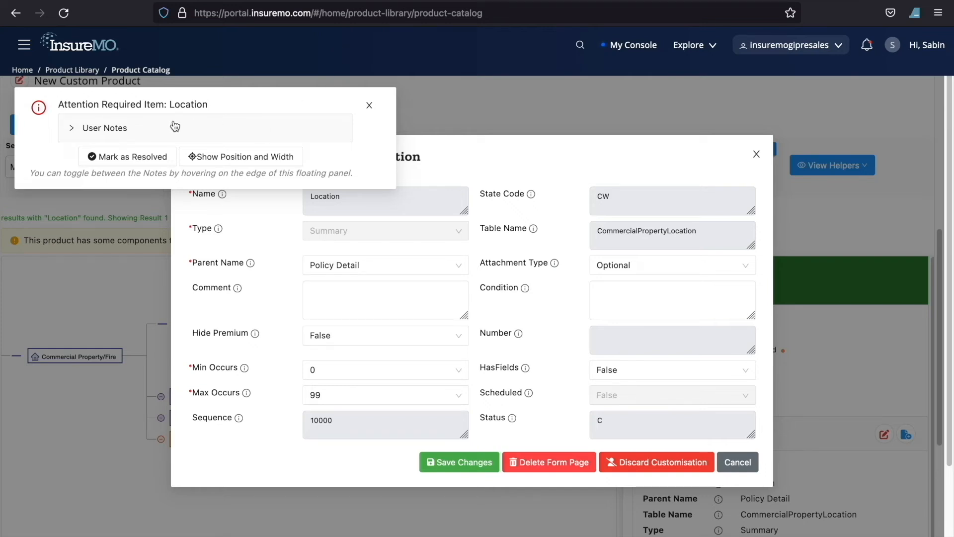
{"action": "left_click", "coordinate": [149, 132]}
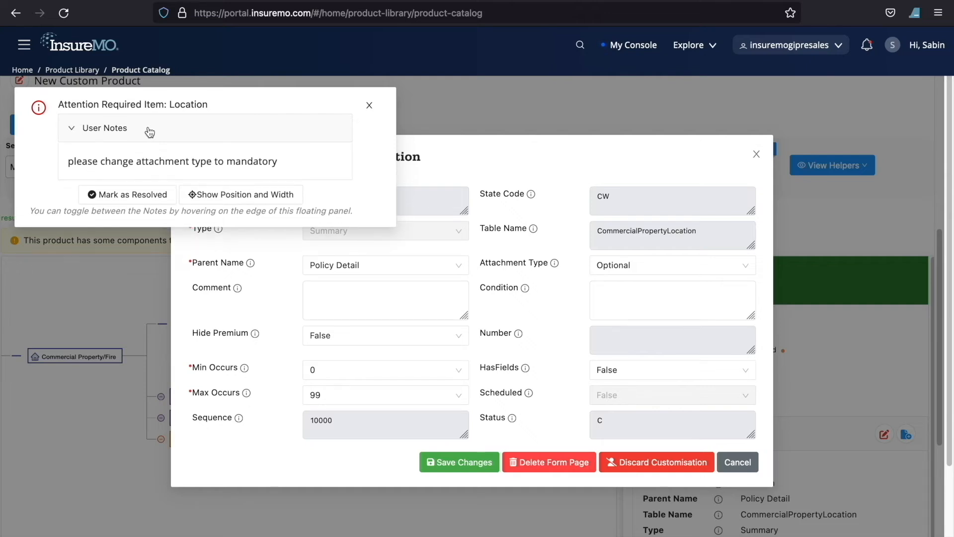
Step: Narrow the floating review notes panel, place it at Bottom Right and return it to Top Left
{"action": "left_click", "coordinate": [238, 199]}
{"action": "left_click", "coordinate": [303, 283]}
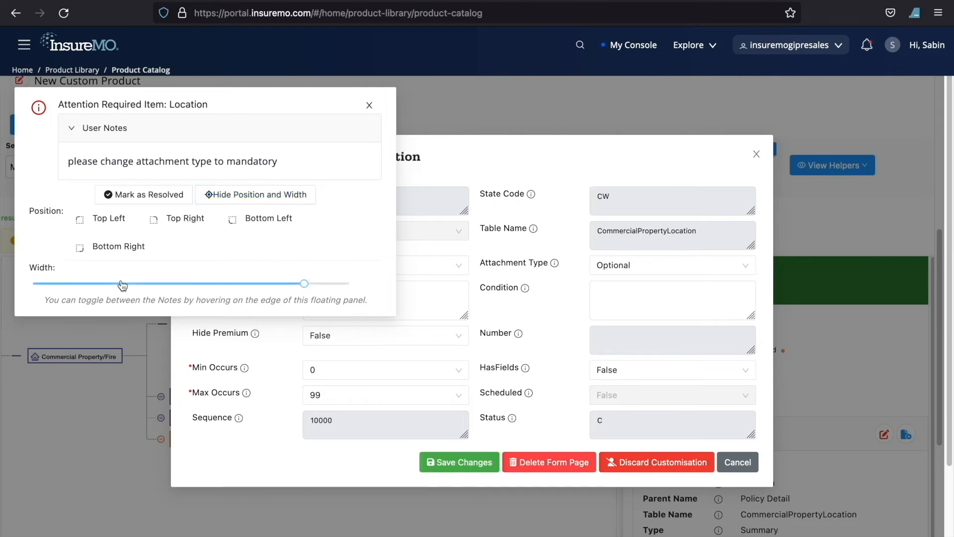
{"action": "left_click_drag", "start_coordinate": [304, 283], "coordinate": [254, 283]}
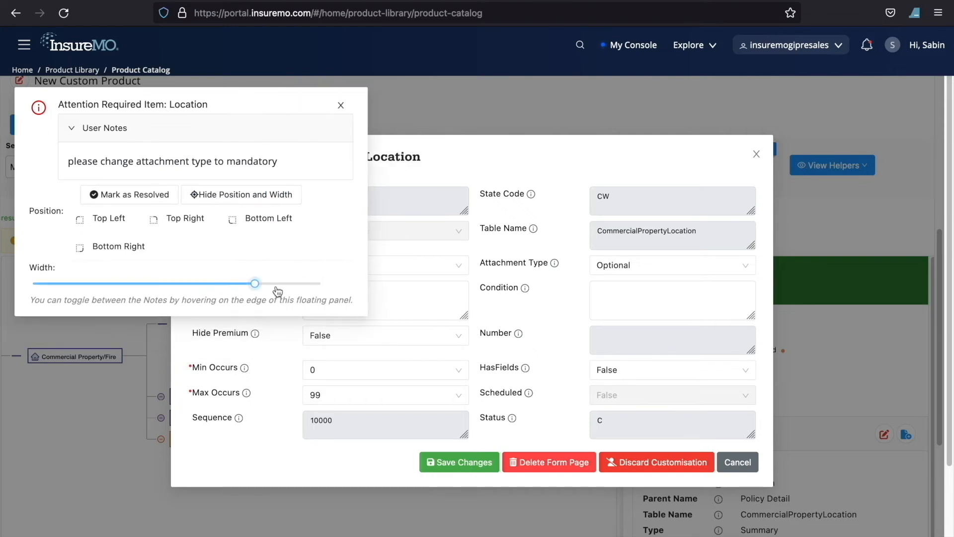
{"action": "left_click", "coordinate": [110, 247]}
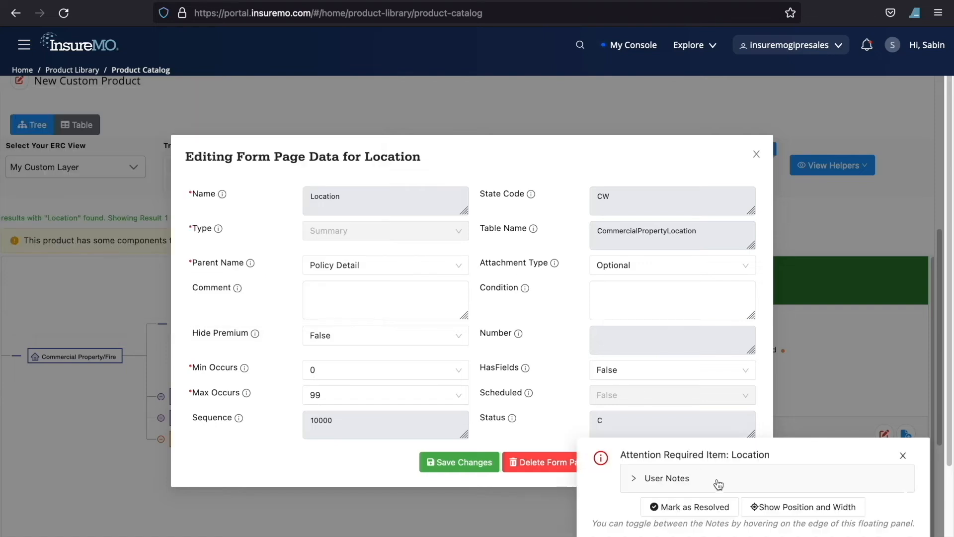
{"action": "left_click", "coordinate": [788, 512]}
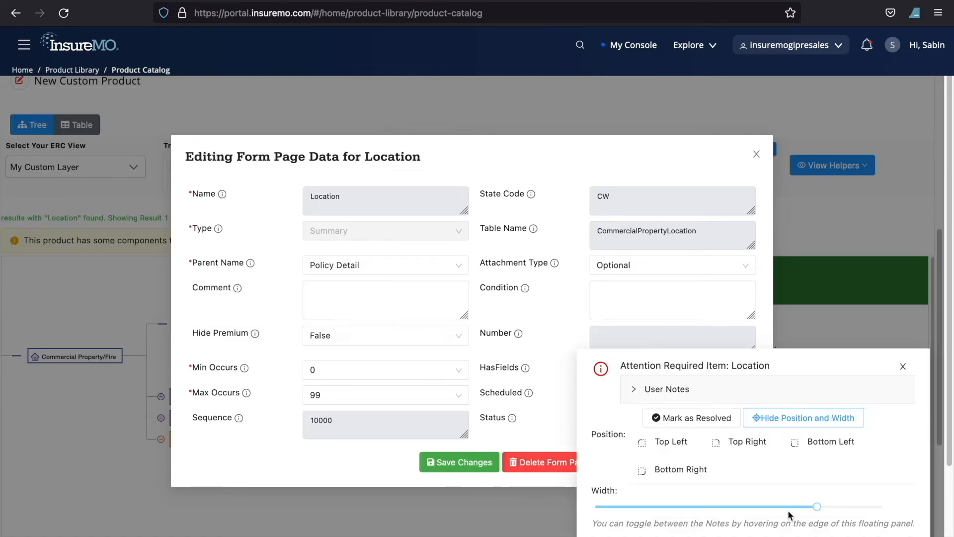
{"action": "left_click", "coordinate": [669, 440]}
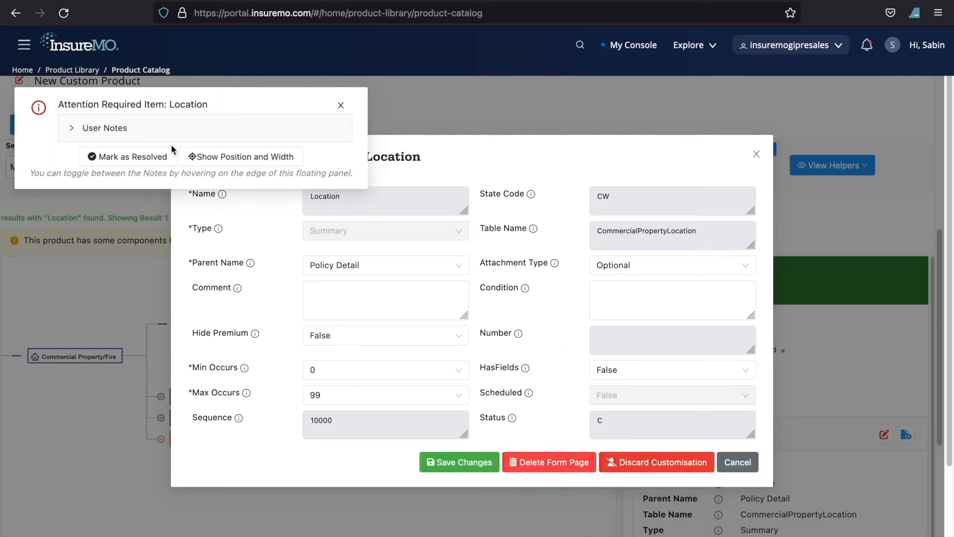
Step: Following the reviewer's note, save Location's Attachment Type as Mandatory and mark the item as resolved
{"action": "left_click", "coordinate": [100, 131]}
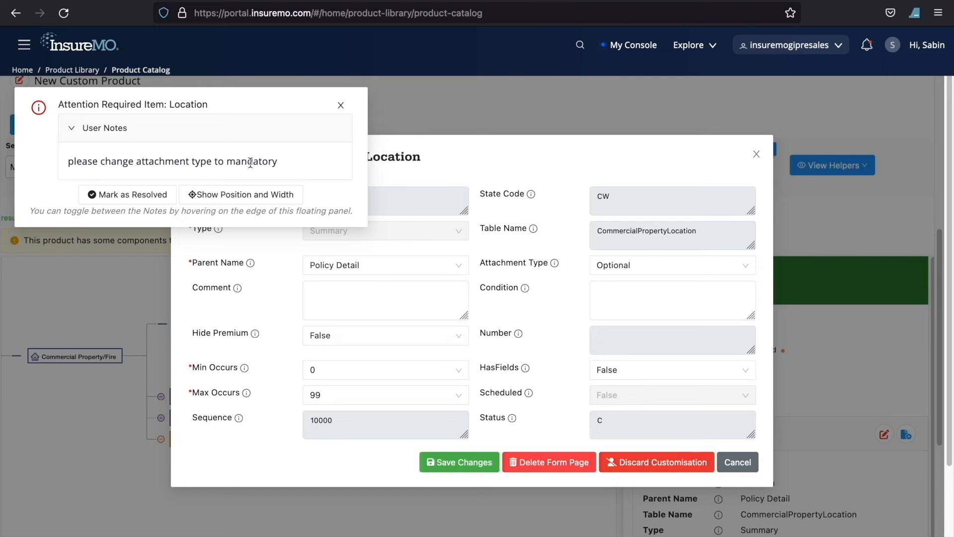
{"action": "left_click", "coordinate": [621, 264]}
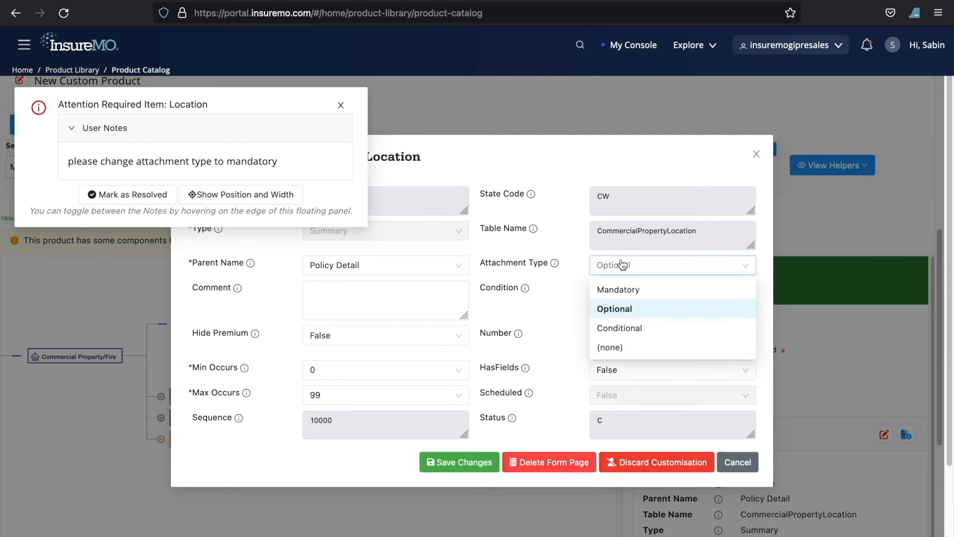
{"action": "left_click", "coordinate": [635, 290]}
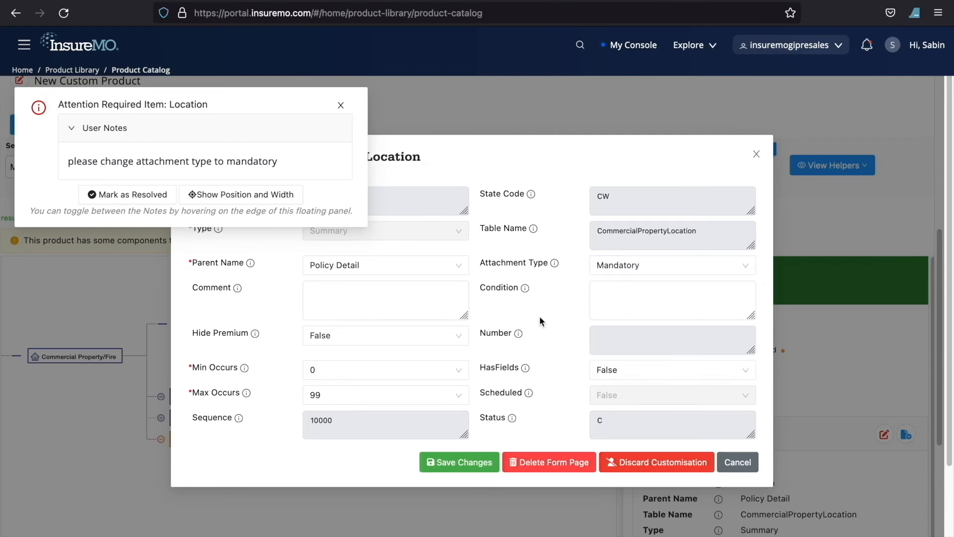
{"action": "left_click", "coordinate": [465, 463]}
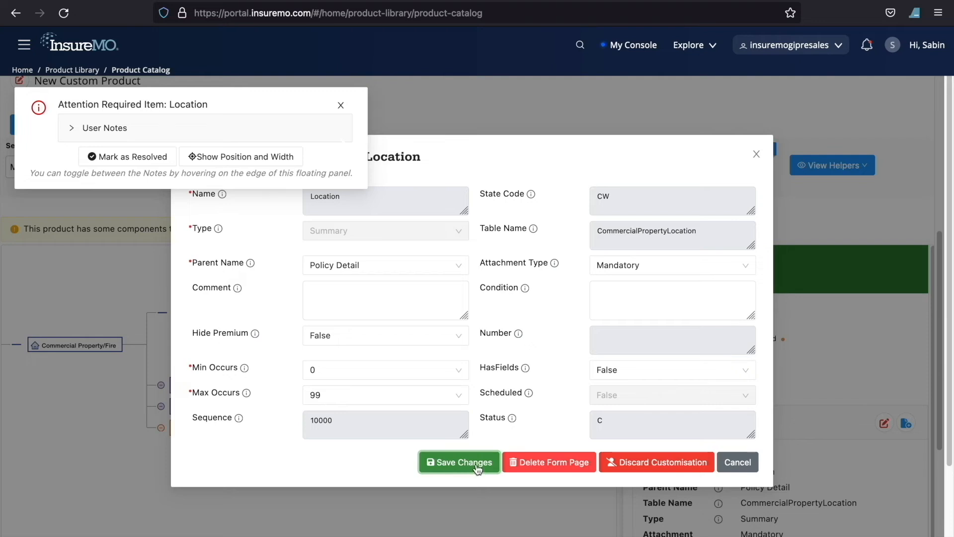
{"action": "left_click", "coordinate": [144, 158]}
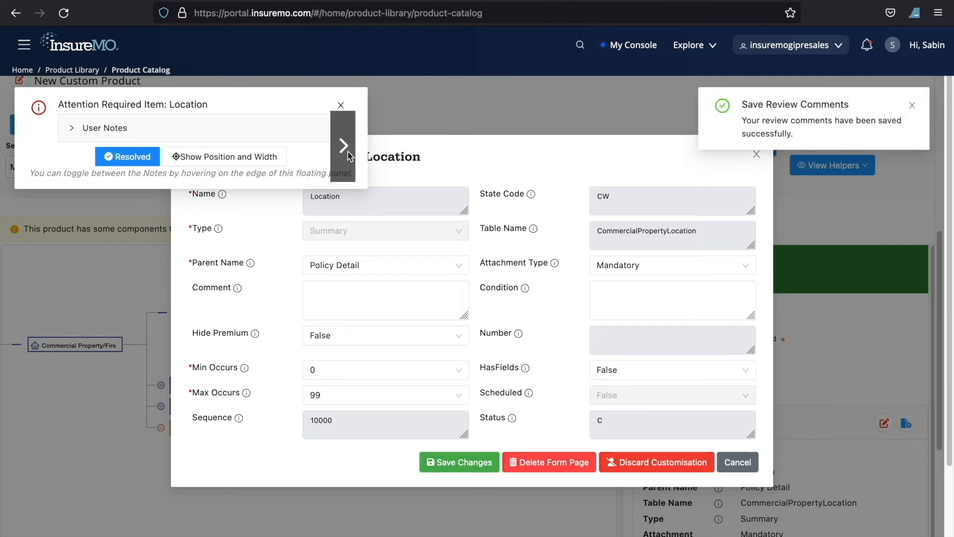
Step: Save the comment "this is a post TRIA coverage." on the rejected CommercialPropertyPostTRIACoverage item, mark it as resolved and close the notes
{"action": "left_click", "coordinate": [348, 151]}
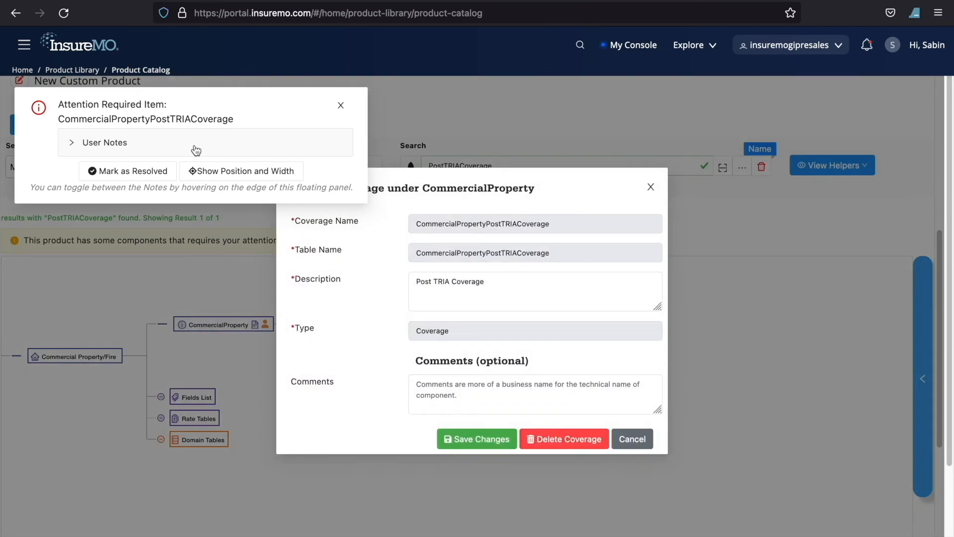
{"action": "left_click", "coordinate": [197, 149]}
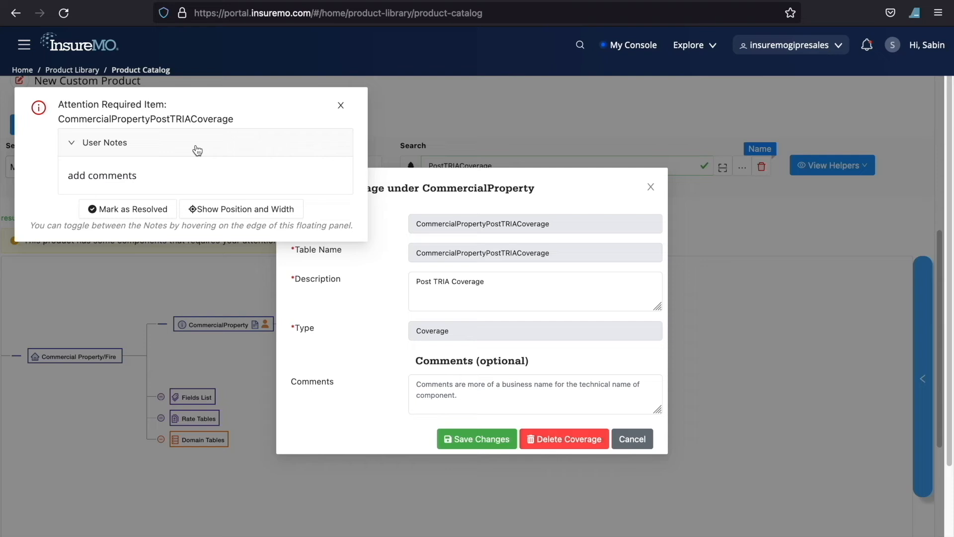
{"action": "left_click", "coordinate": [499, 392]}
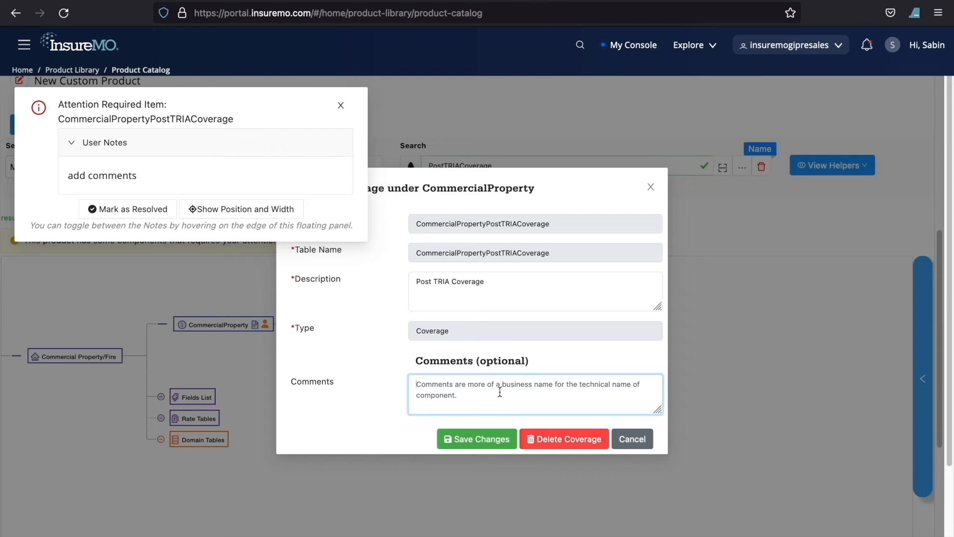
{"action": "type", "text": "this is "}
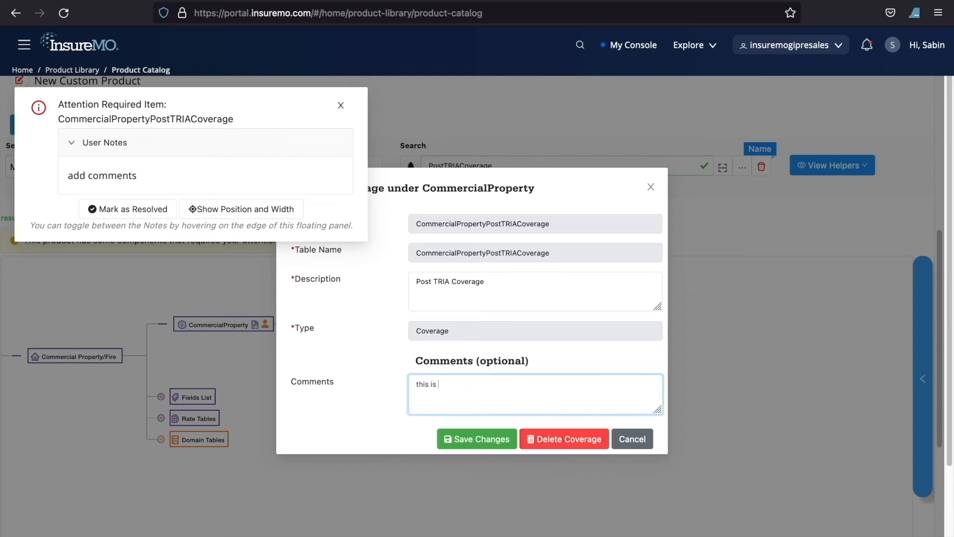
{"action": "type", "text": "a  post TRIA coverage."}
{"action": "left_click", "coordinate": [489, 440]}
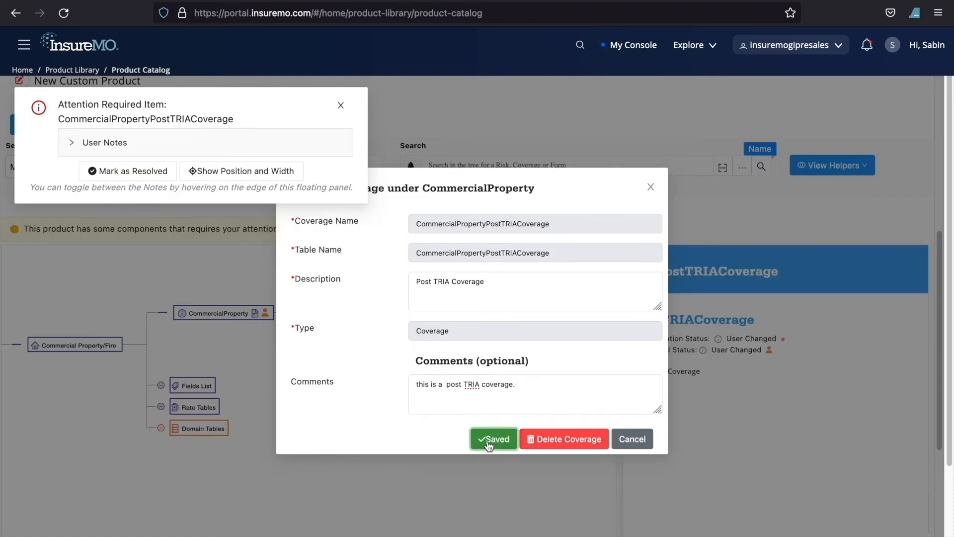
{"action": "left_click", "coordinate": [121, 177]}
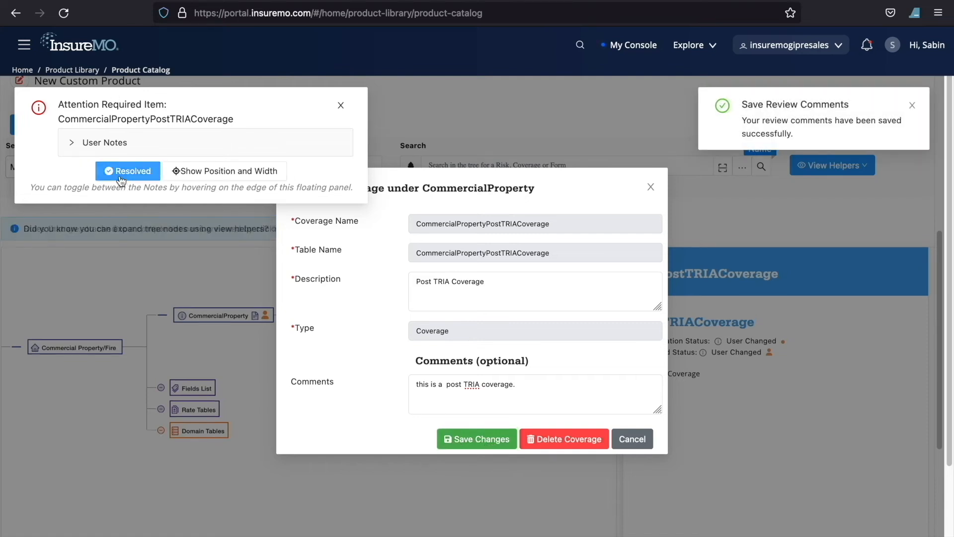
{"action": "left_click", "coordinate": [341, 106]}
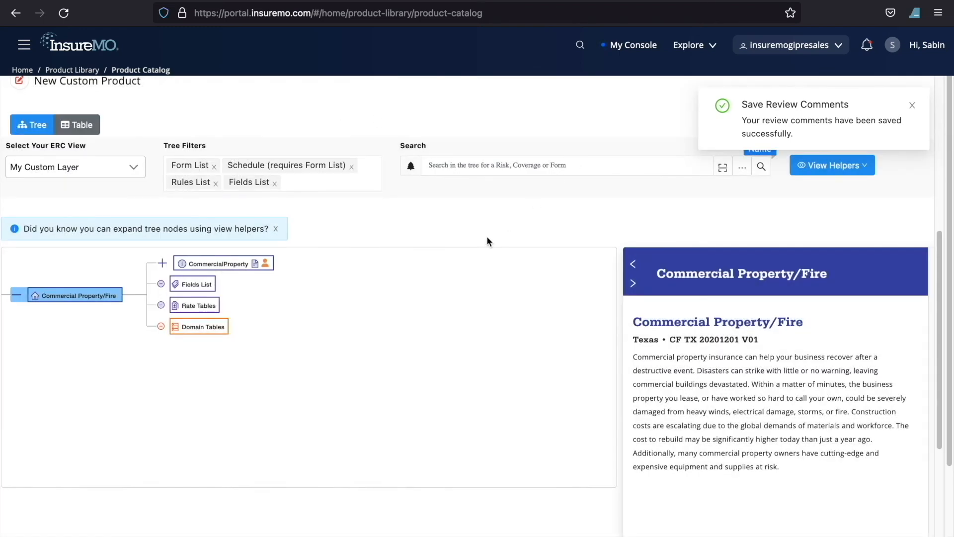
{"action": "scroll", "coordinate": [599, 232], "scroll_direction": "up", "scroll_amount": 1}
{"action": "scroll", "coordinate": [599, 231], "scroll_direction": "up", "scroll_amount": 5}
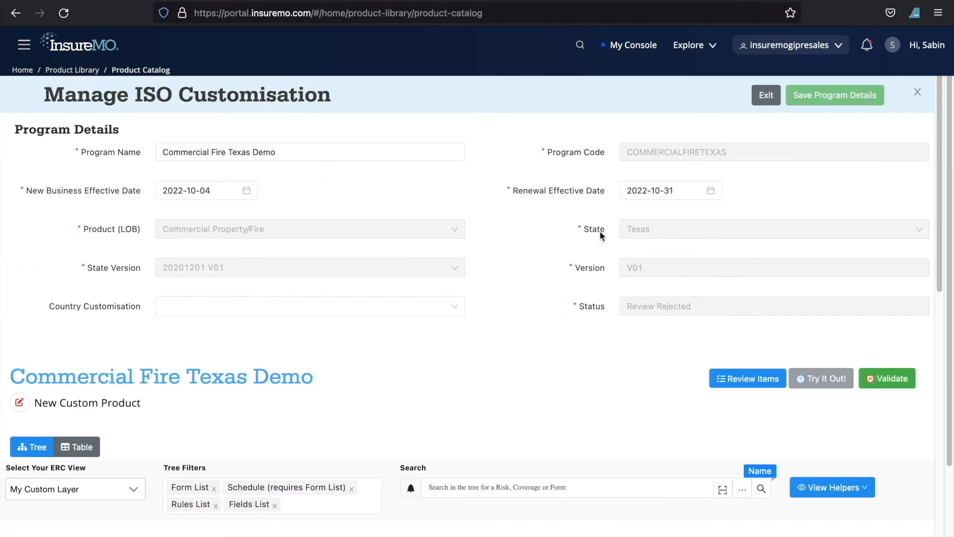
{"action": "scroll", "coordinate": [541, 314], "scroll_direction": "down", "scroll_amount": 3}
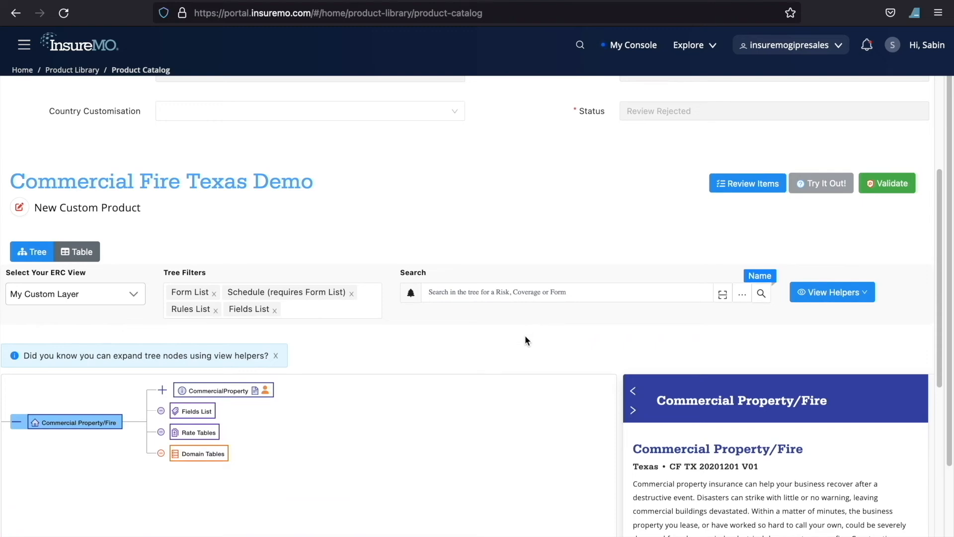
Step: Validate the Commercial Fire Texas Demo product, dismiss the notification and submit the product for review
{"action": "scroll", "coordinate": [696, 254], "scroll_direction": "up", "scroll_amount": 4}
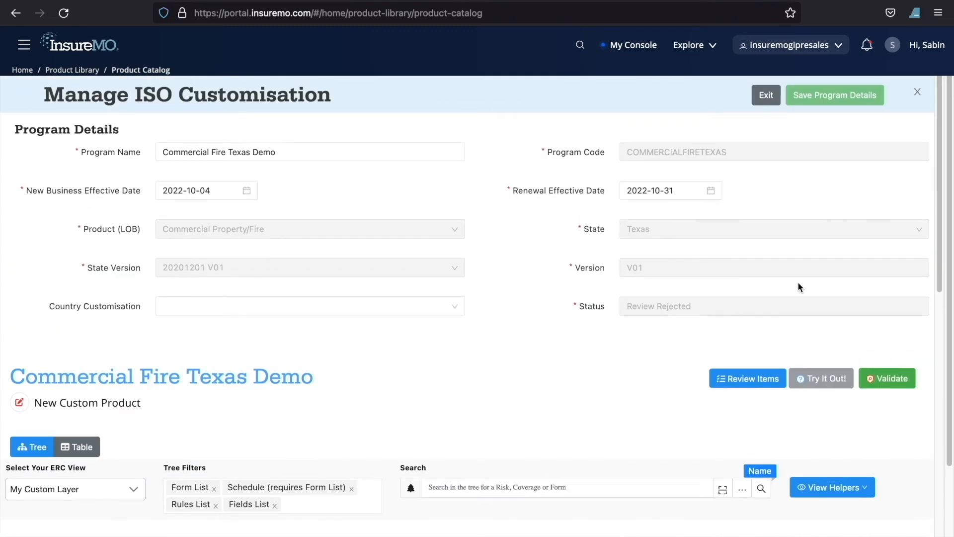
{"action": "left_click", "coordinate": [895, 380]}
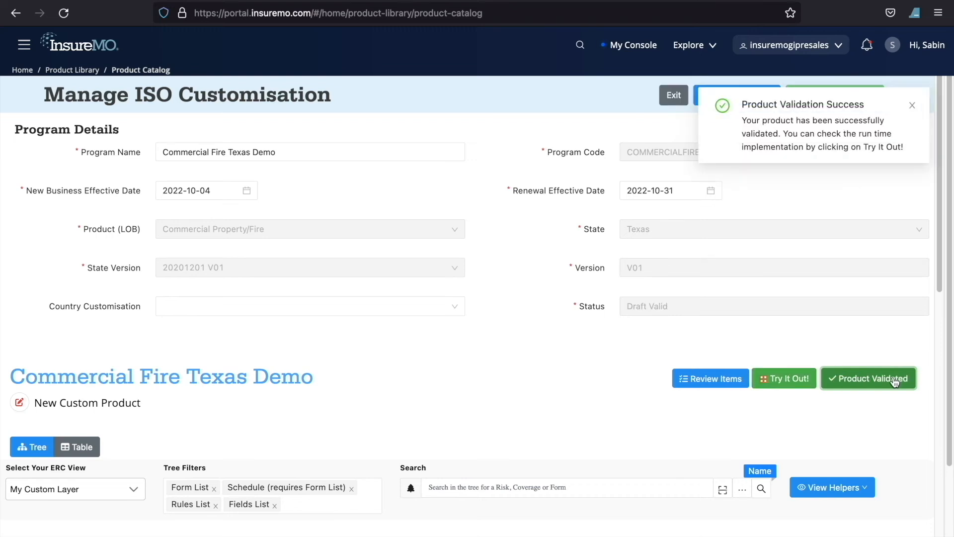
{"action": "left_click", "coordinate": [916, 106]}
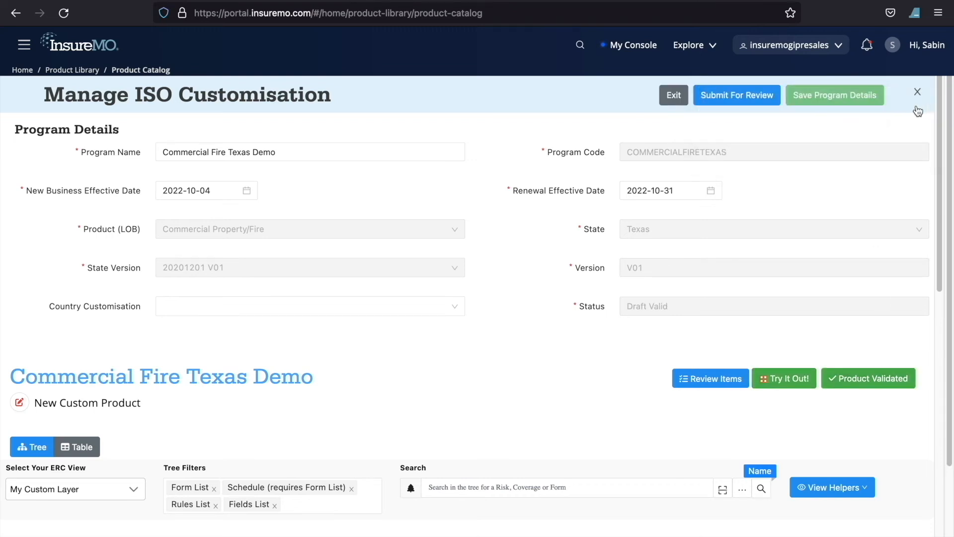
{"action": "left_click", "coordinate": [750, 98]}
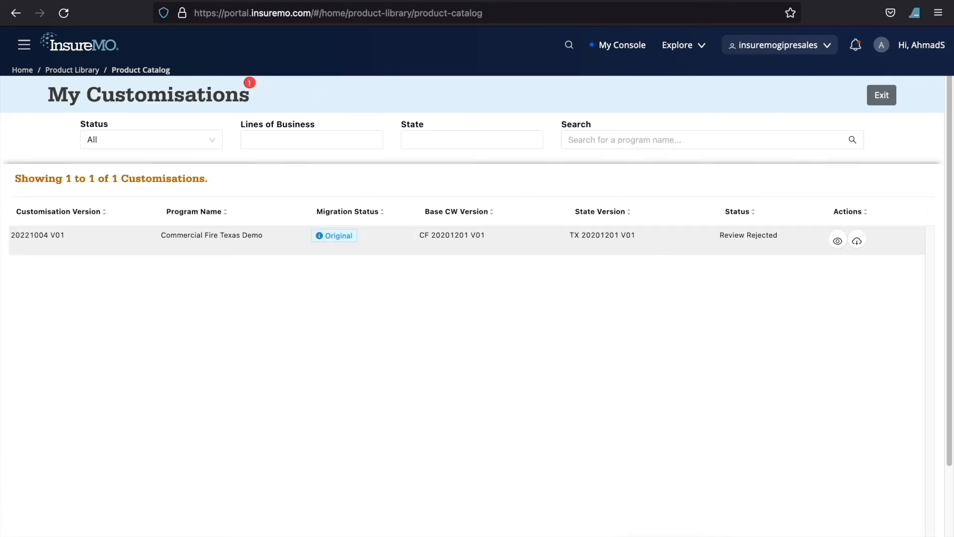
Step: In the reviewer's session, refresh the customisations list and open Commercial Fire Texas Demo for review
{"action": "left_click", "coordinate": [63, 13]}
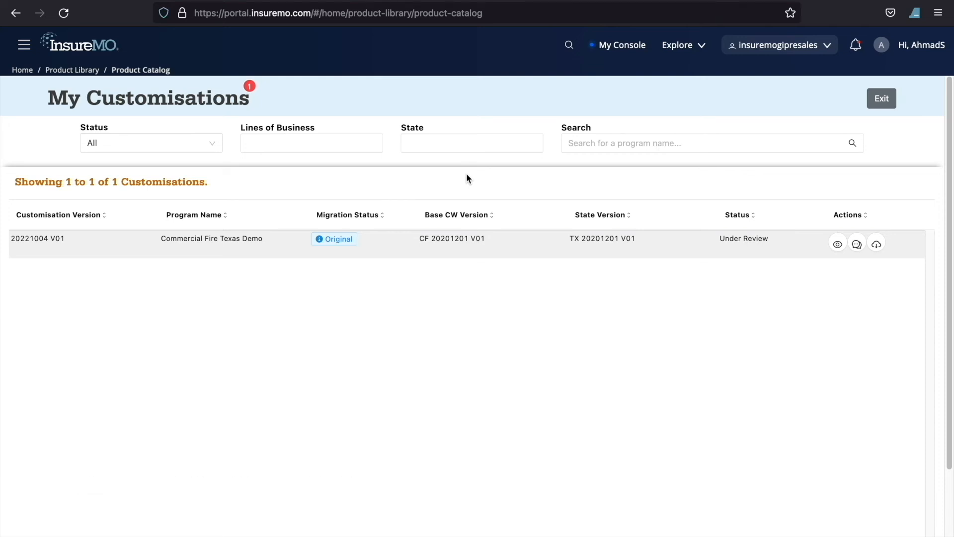
{"action": "left_click_drag", "start_coordinate": [768, 238], "coordinate": [719, 239]}
{"action": "left_click", "coordinate": [740, 373]}
{"action": "left_click", "coordinate": [856, 245]}
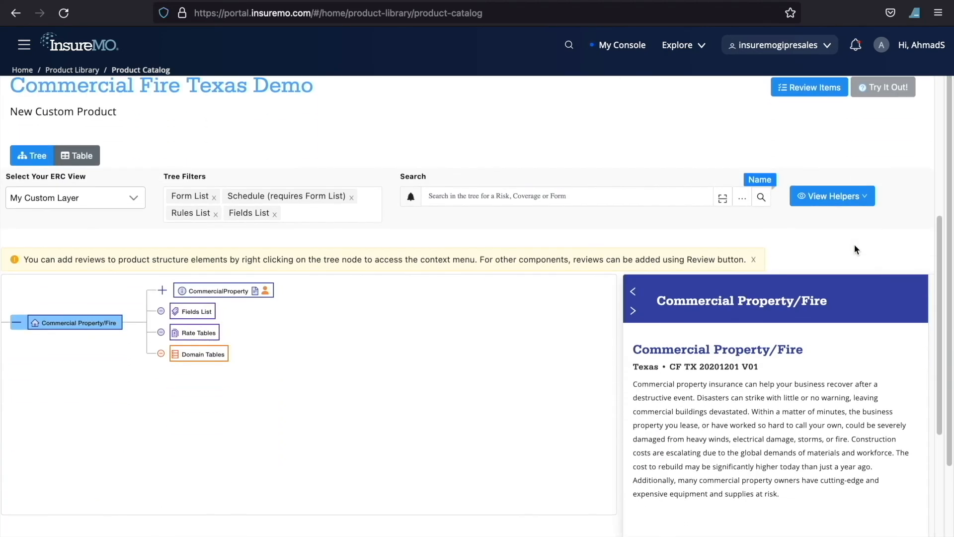
Step: Expand the CommercialProperty node and examine the details of its Location item, including the attachment type
{"action": "left_click", "coordinate": [173, 290]}
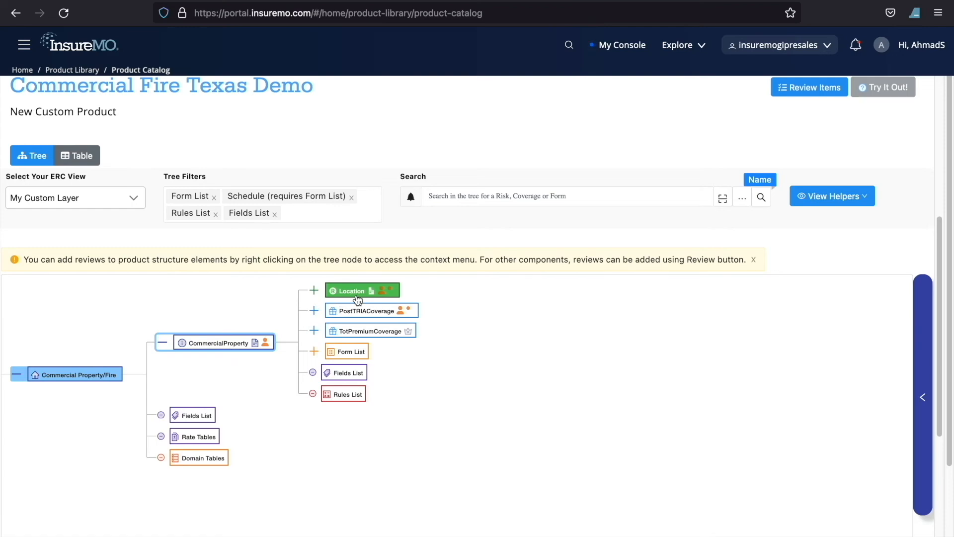
{"action": "left_click", "coordinate": [357, 294]}
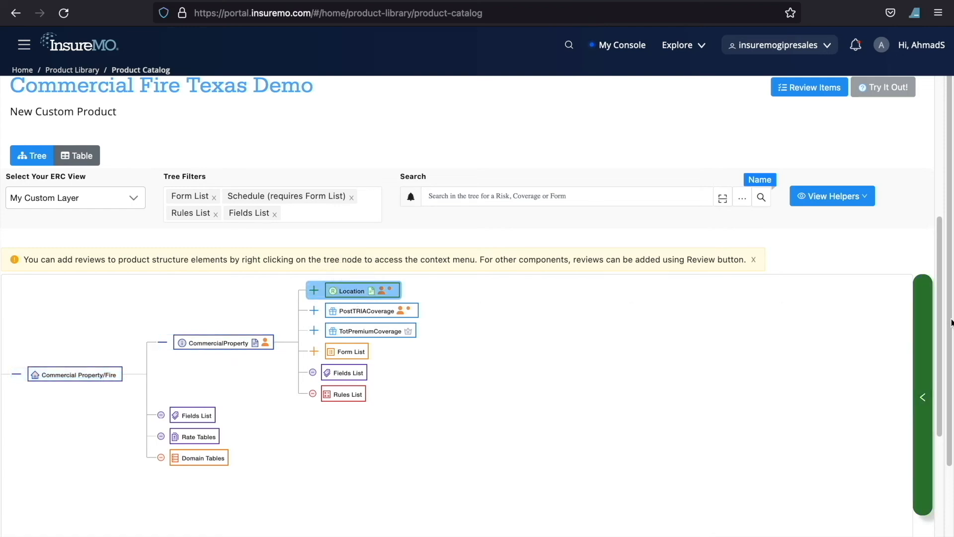
{"action": "left_click", "coordinate": [925, 337]}
{"action": "scroll", "coordinate": [893, 312], "scroll_direction": "down", "scroll_amount": 5}
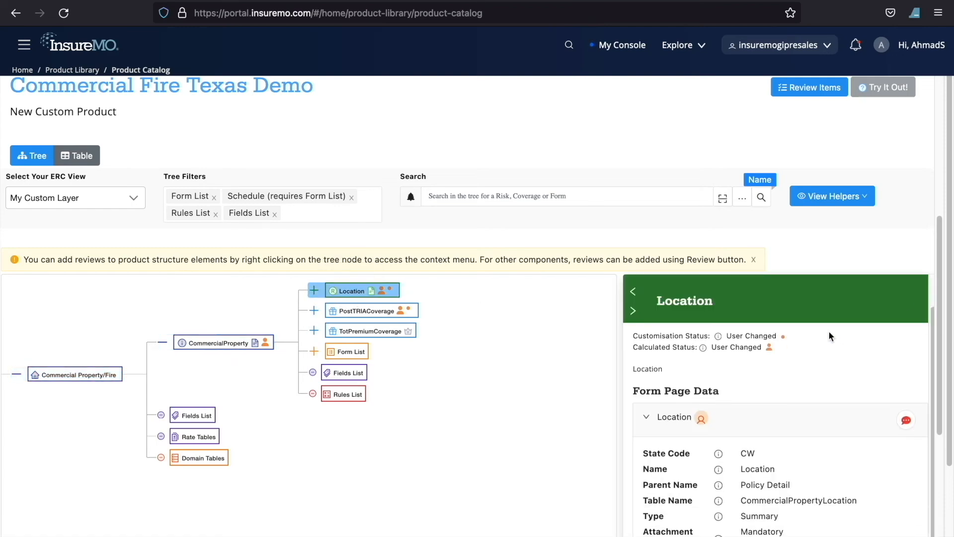
{"action": "double_click", "coordinate": [782, 357]}
{"action": "left_click", "coordinate": [512, 233]}
{"action": "scroll", "coordinate": [601, 256], "scroll_direction": "up", "scroll_amount": 5}
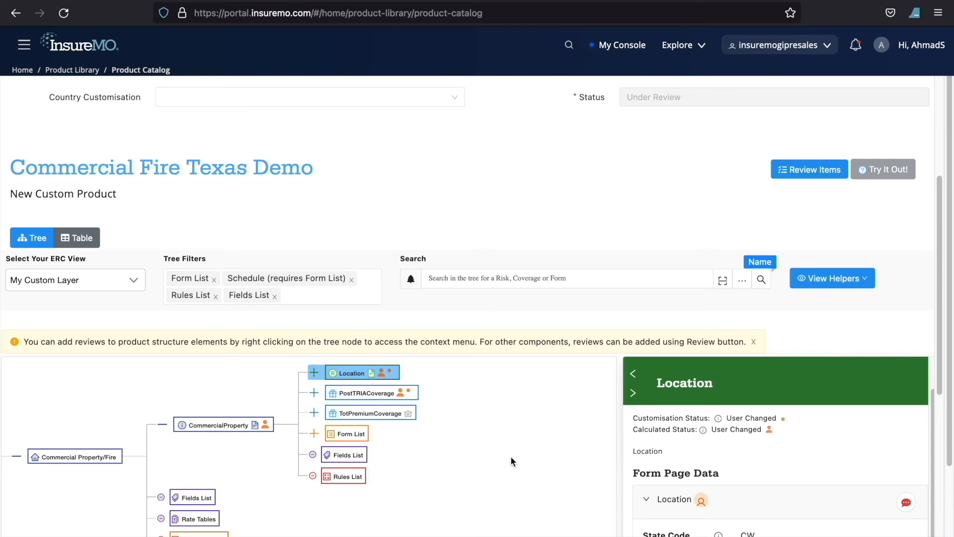
Step: Go through the review rejected items, checking the user notes against the Location and CommercialPropertyPostTRIACoverage settings, and close the notes
{"action": "left_click", "coordinate": [809, 170]}
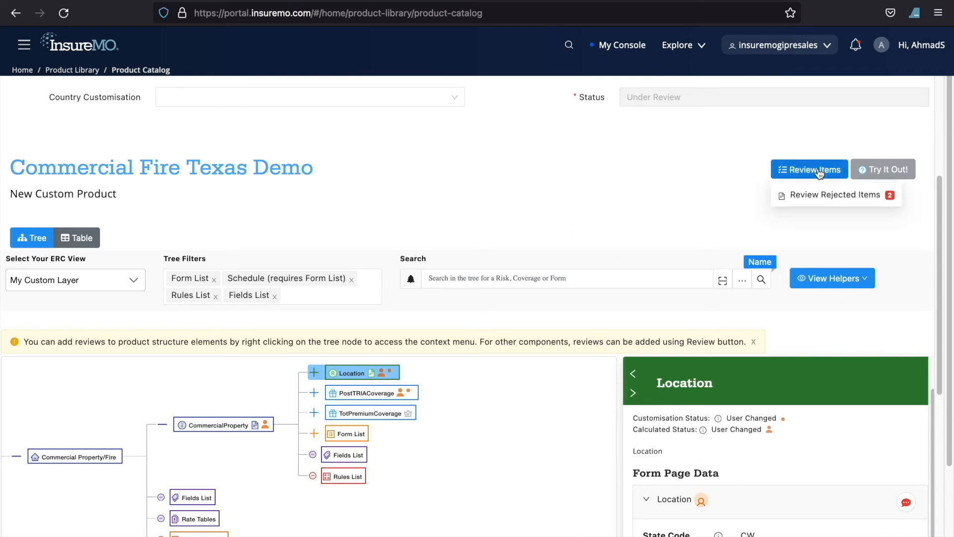
{"action": "left_click", "coordinate": [850, 195]}
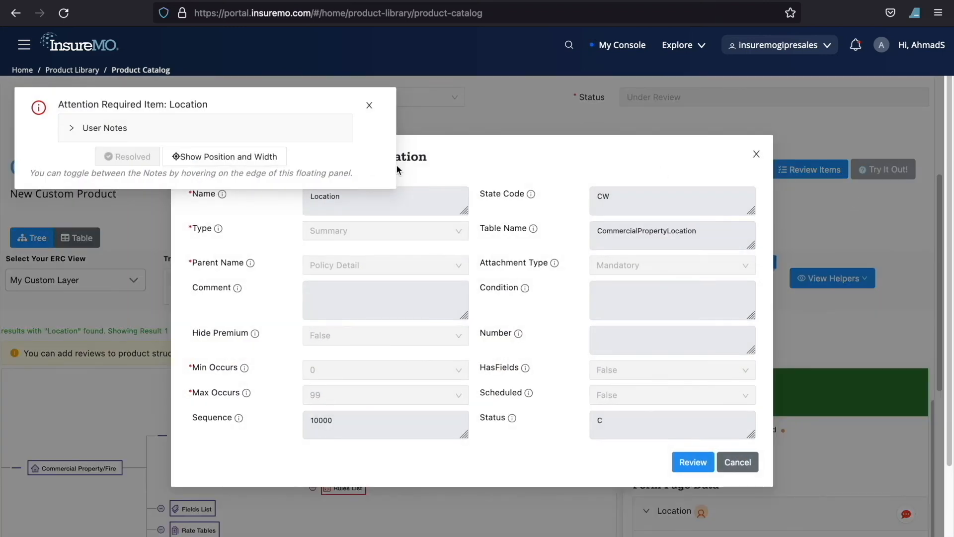
{"action": "left_click", "coordinate": [275, 125]}
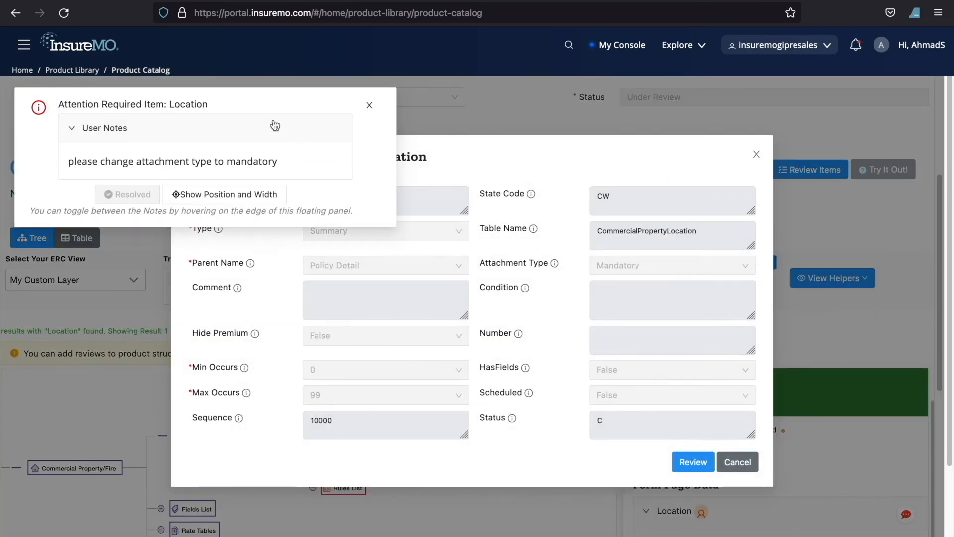
{"action": "mouse_move", "coordinate": [370, 170]}
{"action": "left_click", "coordinate": [370, 172]}
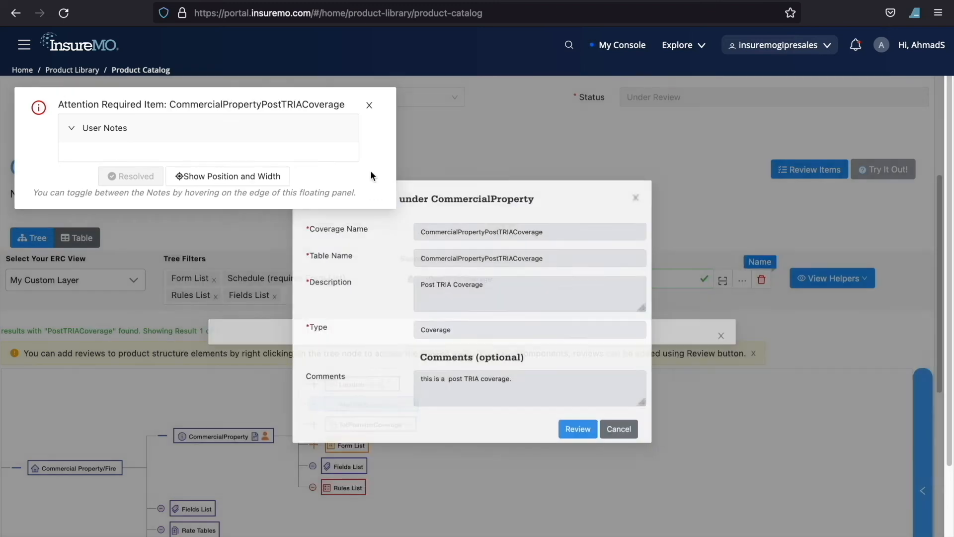
{"action": "left_click", "coordinate": [371, 105]}
Step: Approve the reviewed Commercial Fire Texas Demo customisation as Ready To Publish and exit the review
{"action": "scroll", "coordinate": [674, 161], "scroll_direction": "up", "scroll_amount": 5}
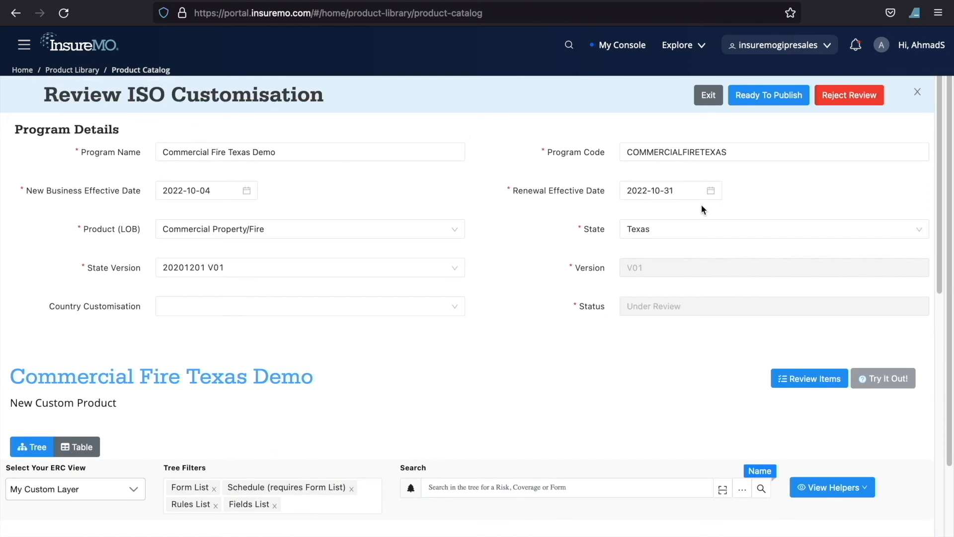
{"action": "left_click", "coordinate": [767, 106]}
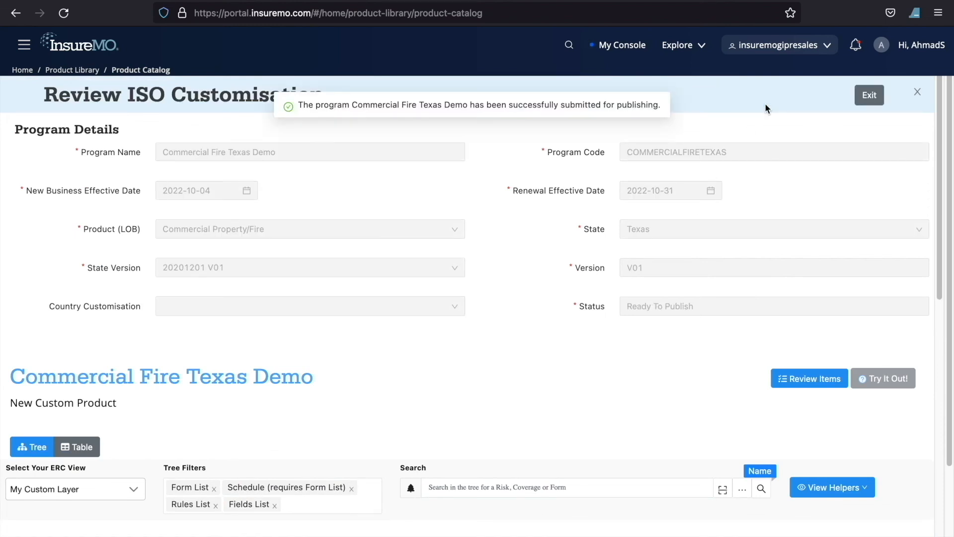
{"action": "left_click", "coordinate": [867, 96]}
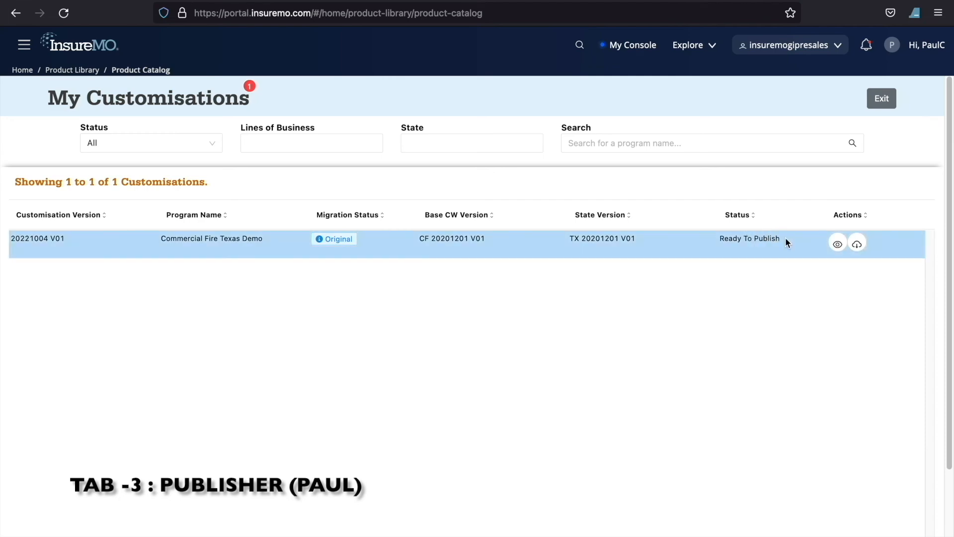
Step: In the publisher's session, open the Commercial Fire Texas Demo customisation, publish the product and exit
{"action": "left_click_drag", "start_coordinate": [721, 240], "coordinate": [722, 273]}
{"action": "left_click", "coordinate": [766, 298]}
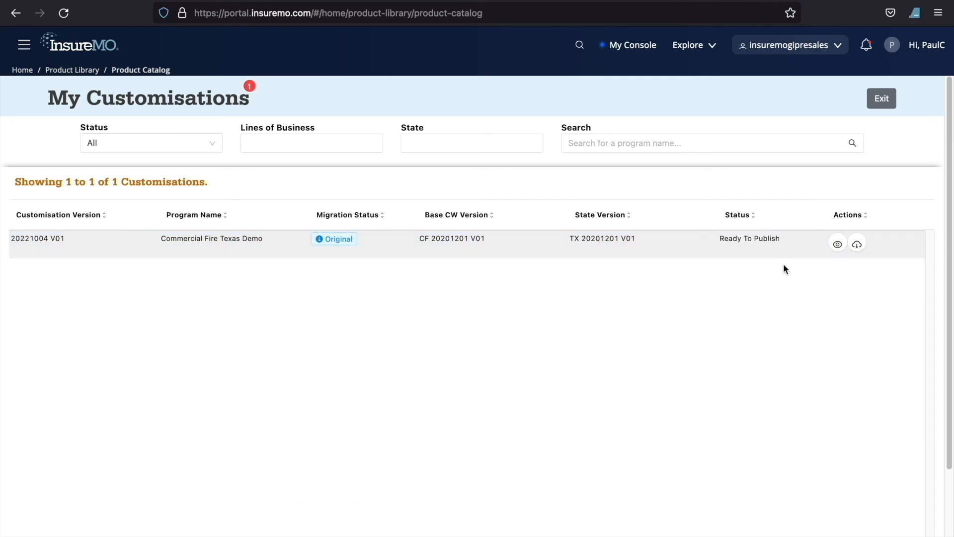
{"action": "left_click", "coordinate": [837, 244]}
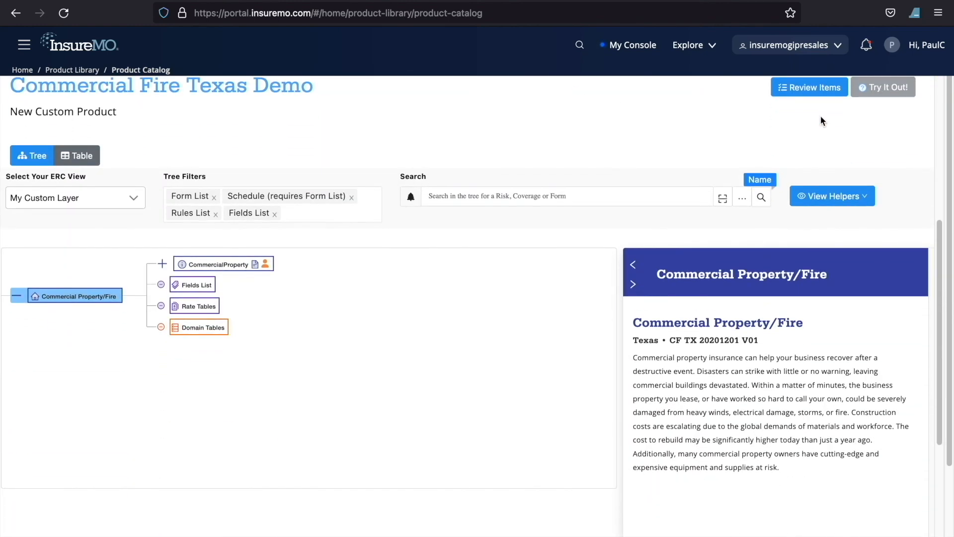
{"action": "scroll", "coordinate": [821, 121], "scroll_direction": "up", "scroll_amount": 5}
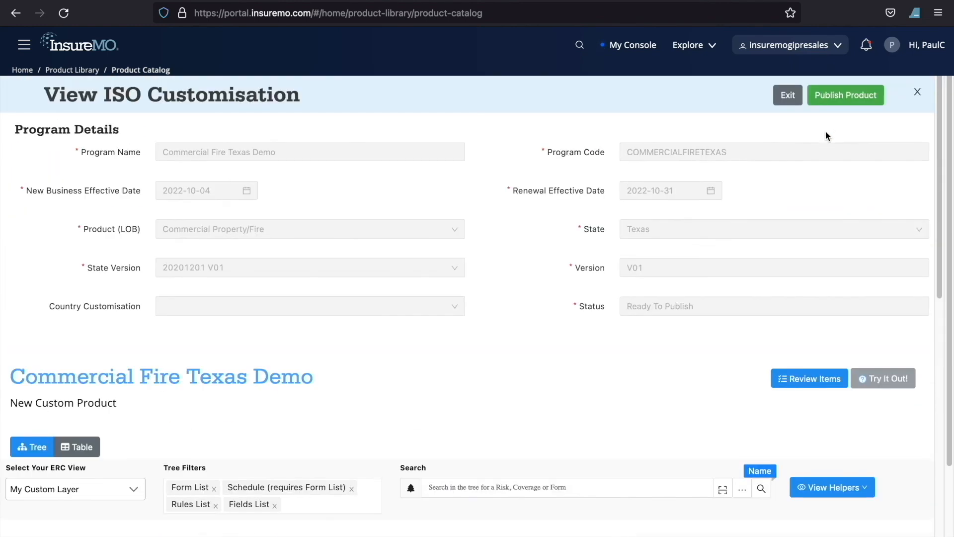
{"action": "left_click", "coordinate": [835, 99]}
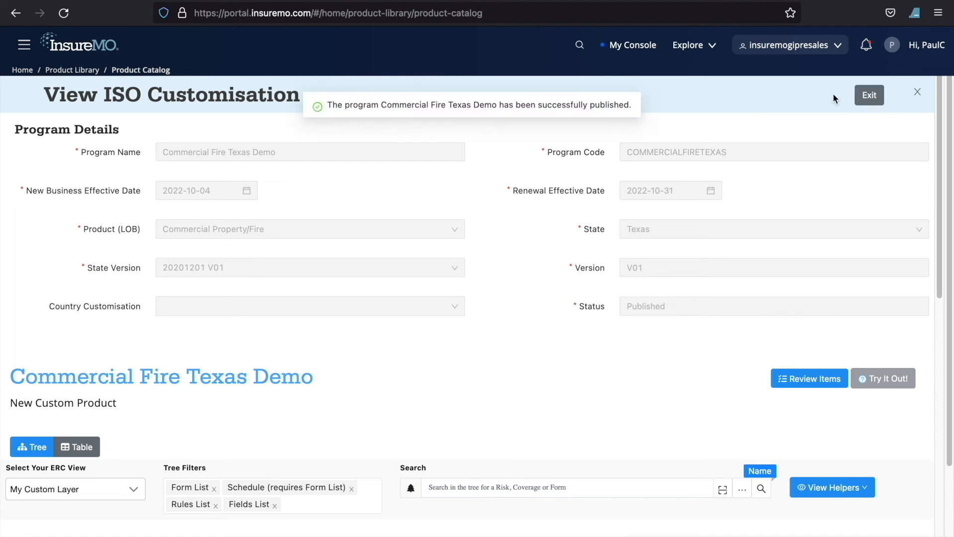
{"action": "left_click", "coordinate": [868, 95]}
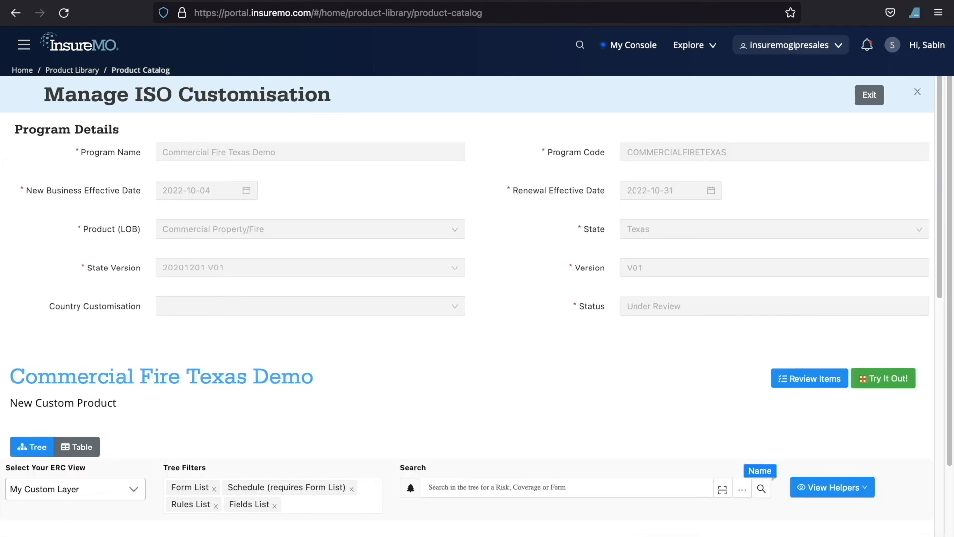
Step: In the maintainer's session, return to the customisations list, create a bug fix release of Commercial Fire Texas Demo V01 and save its program details
{"action": "left_click", "coordinate": [870, 94]}
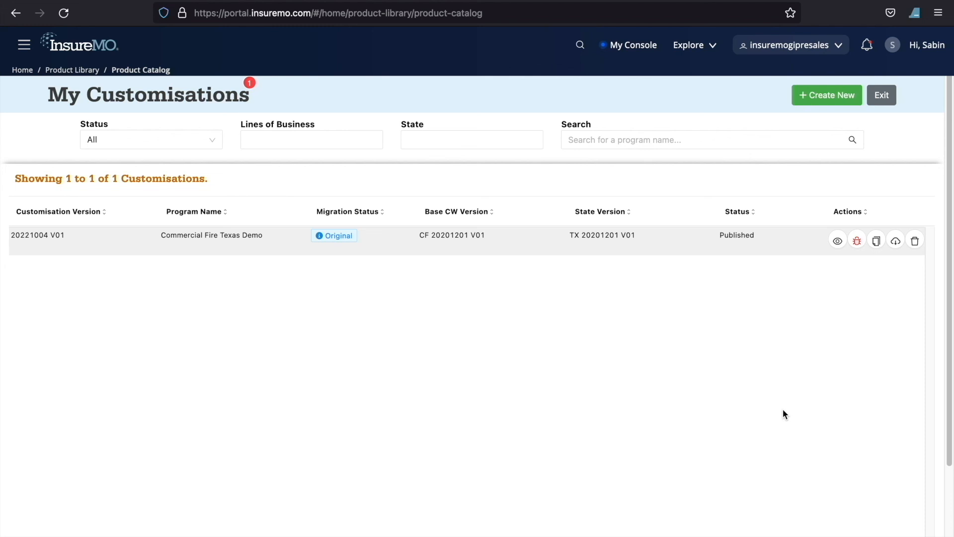
{"action": "left_click", "coordinate": [857, 242]}
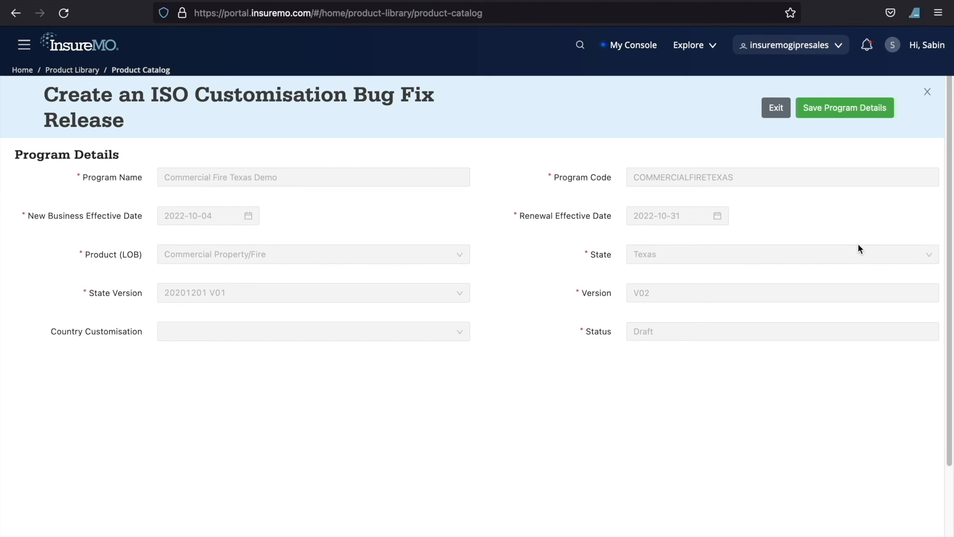
{"action": "left_click", "coordinate": [849, 119]}
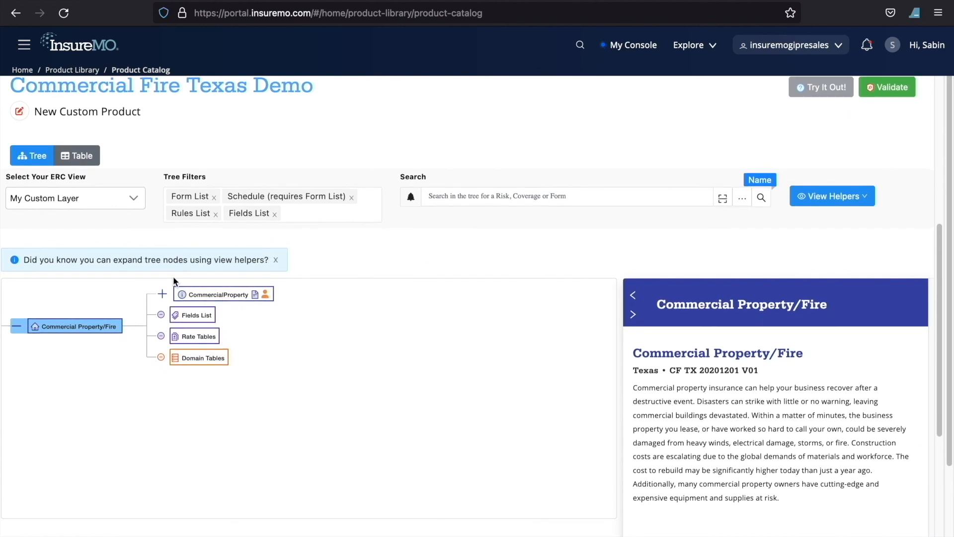
Step: Inspect the CommercialProperty node of the bug fix release, close the release and compare the customisation versions in the list
{"action": "left_click", "coordinate": [214, 294]}
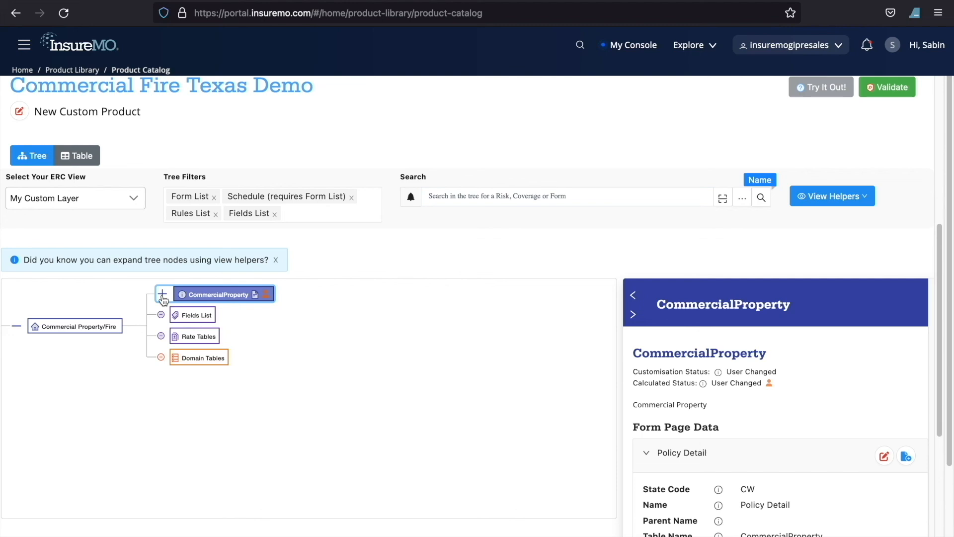
{"action": "left_click", "coordinate": [164, 297]}
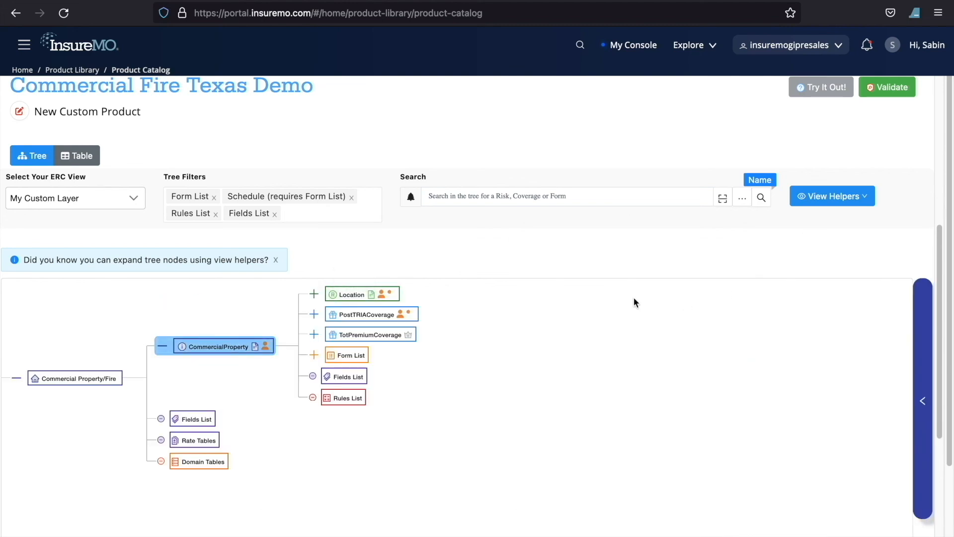
{"action": "scroll", "coordinate": [633, 301], "scroll_direction": "up", "scroll_amount": 6}
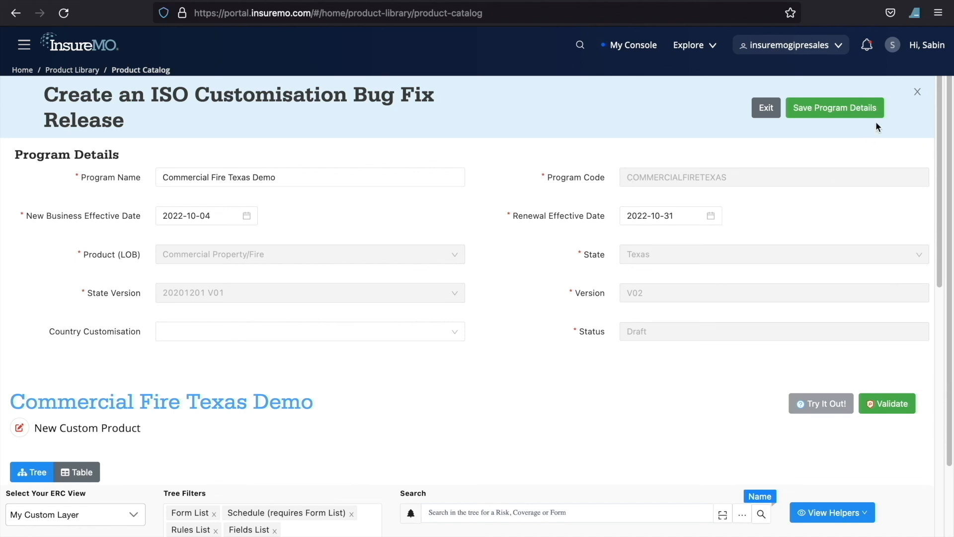
{"action": "left_click", "coordinate": [917, 92]}
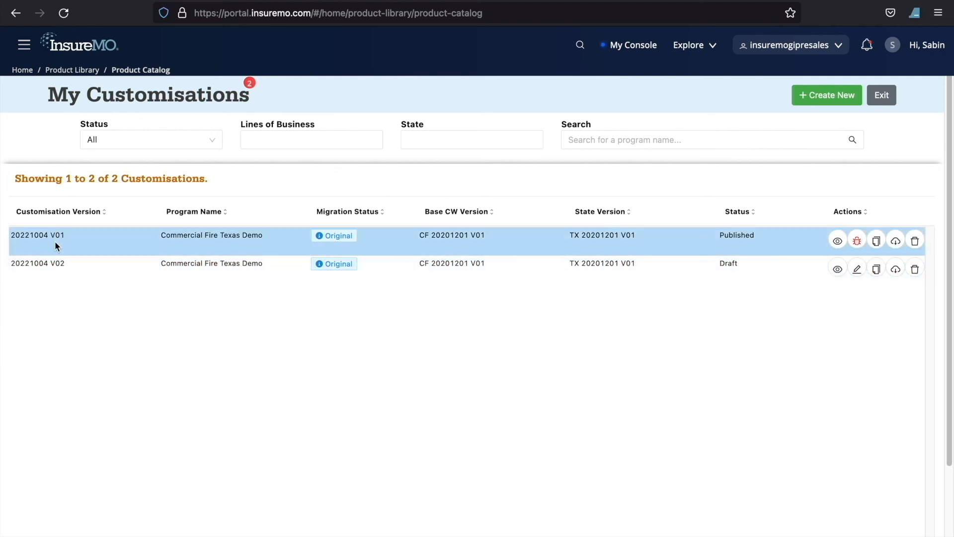
{"action": "left_click_drag", "start_coordinate": [49, 237], "coordinate": [6, 238]}
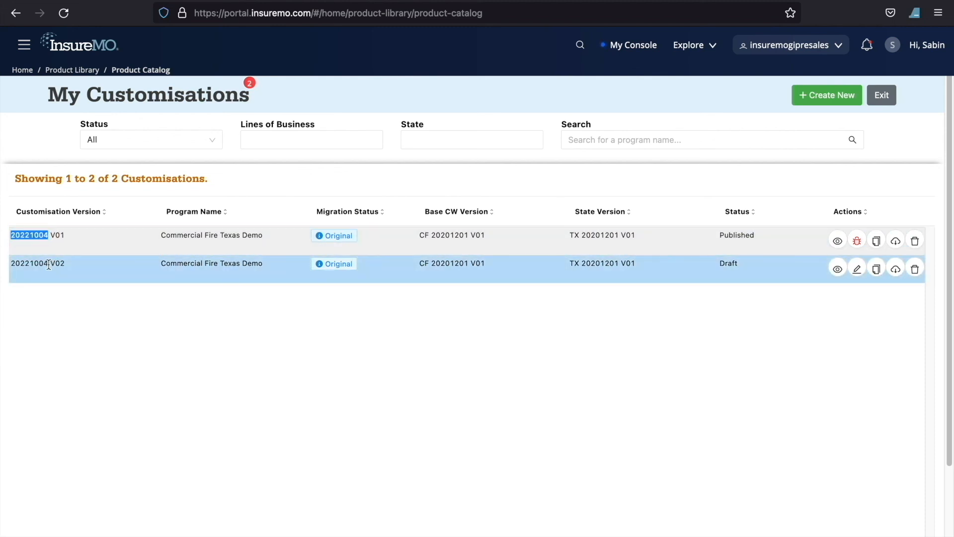
{"action": "left_click_drag", "start_coordinate": [68, 266], "coordinate": [49, 266]}
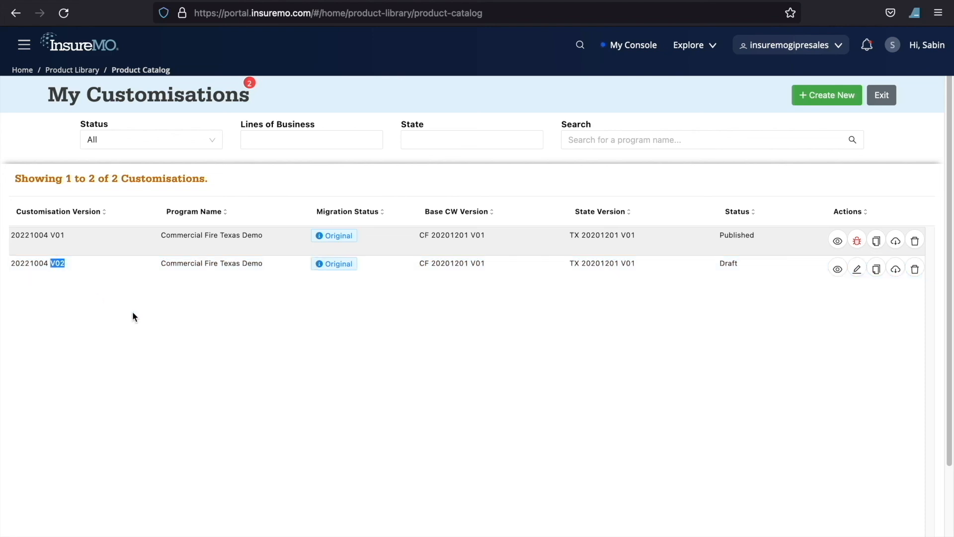